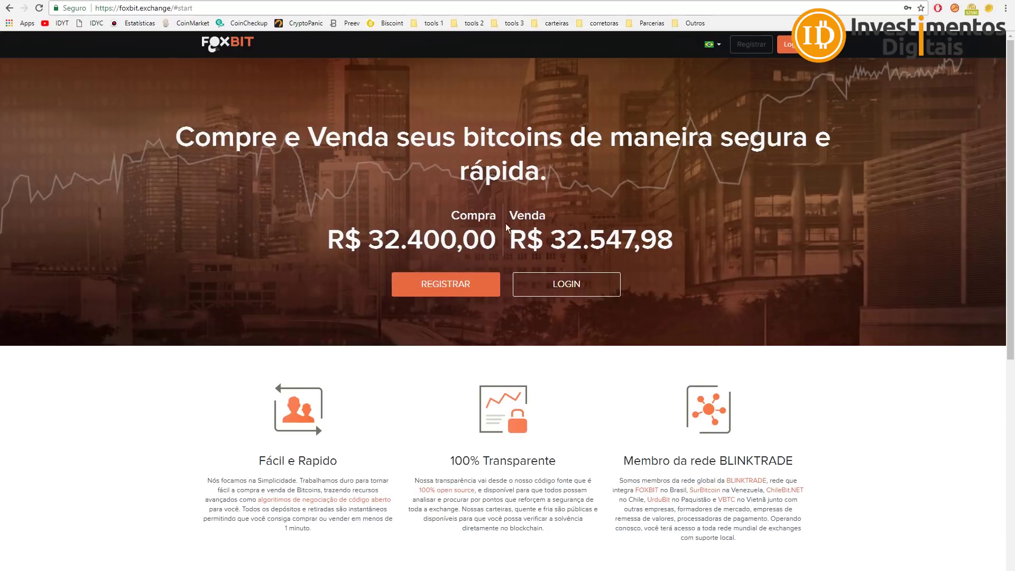
Step: Open the Foxbit registration form and scroll through its signup fields and terms
click(448, 286)
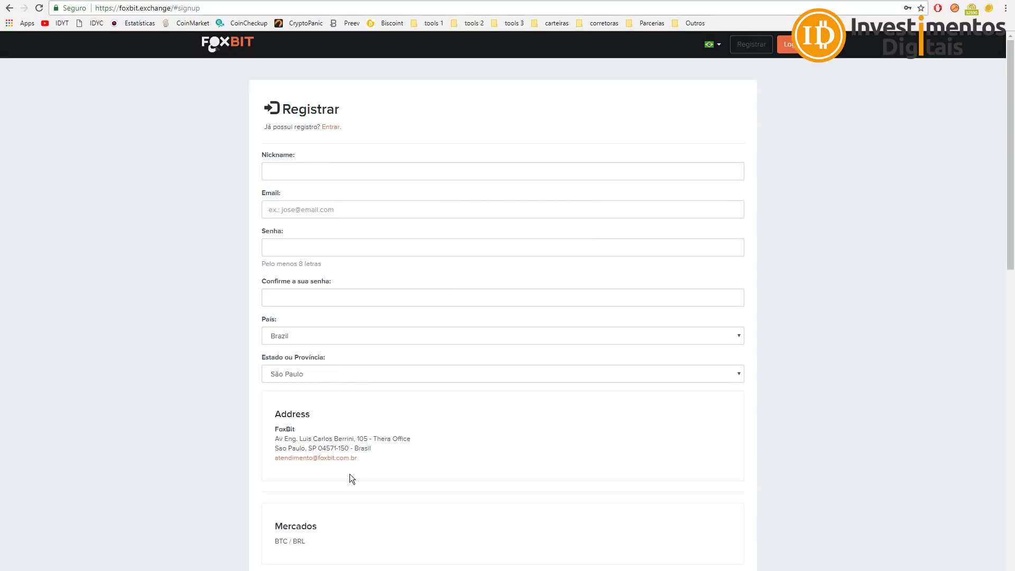
scroll(375, 377, down, 5)
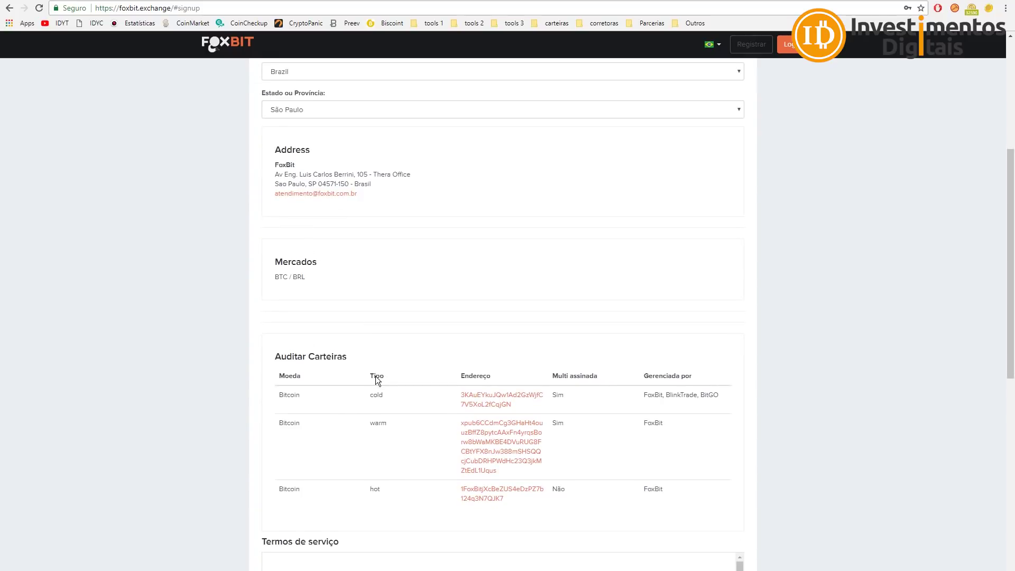
scroll(375, 376, up, 5)
scroll(376, 376, down, 9)
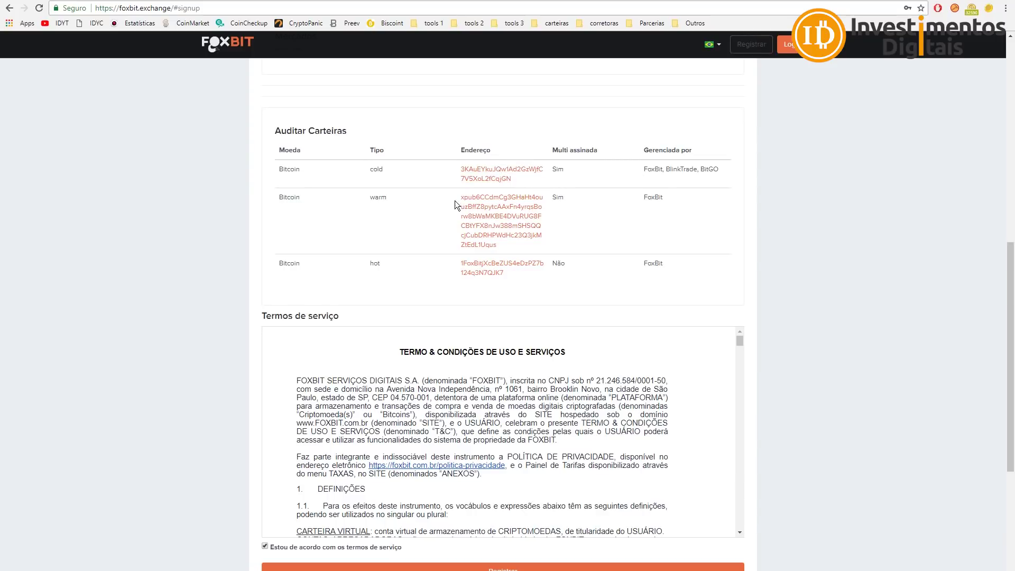
scroll(457, 202, up, 2)
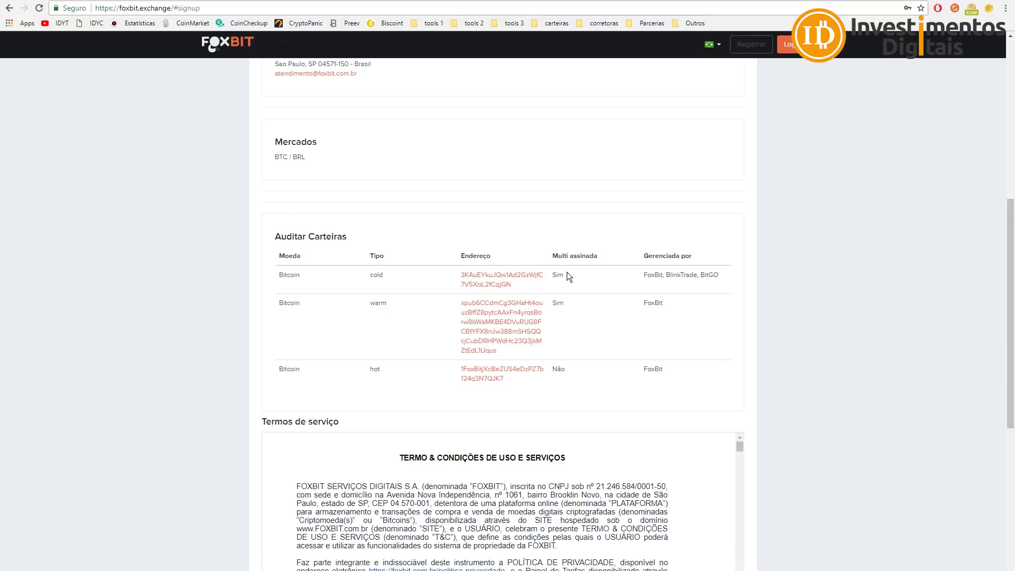
scroll(604, 261, up, 4)
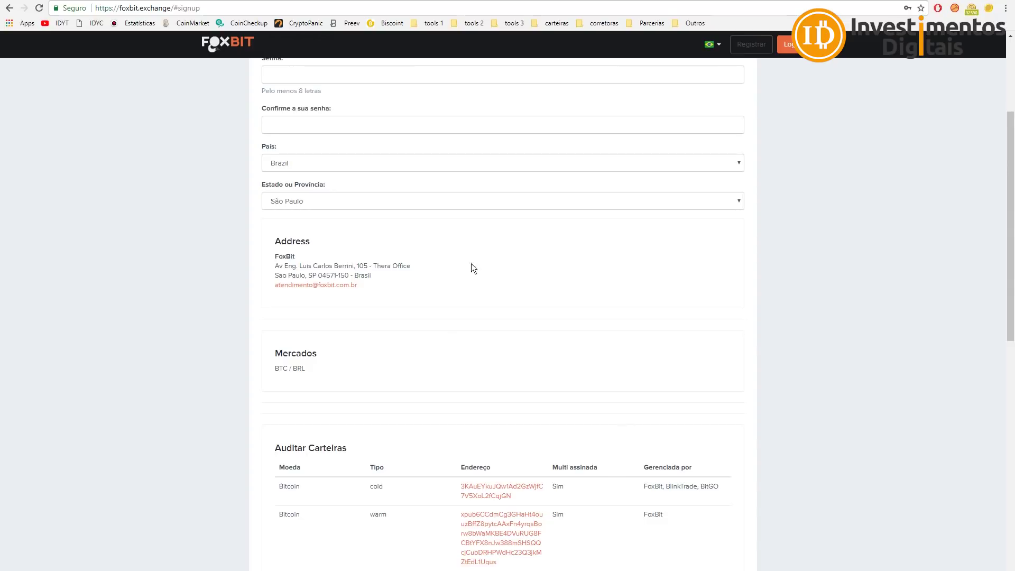
scroll(459, 313, up, 3)
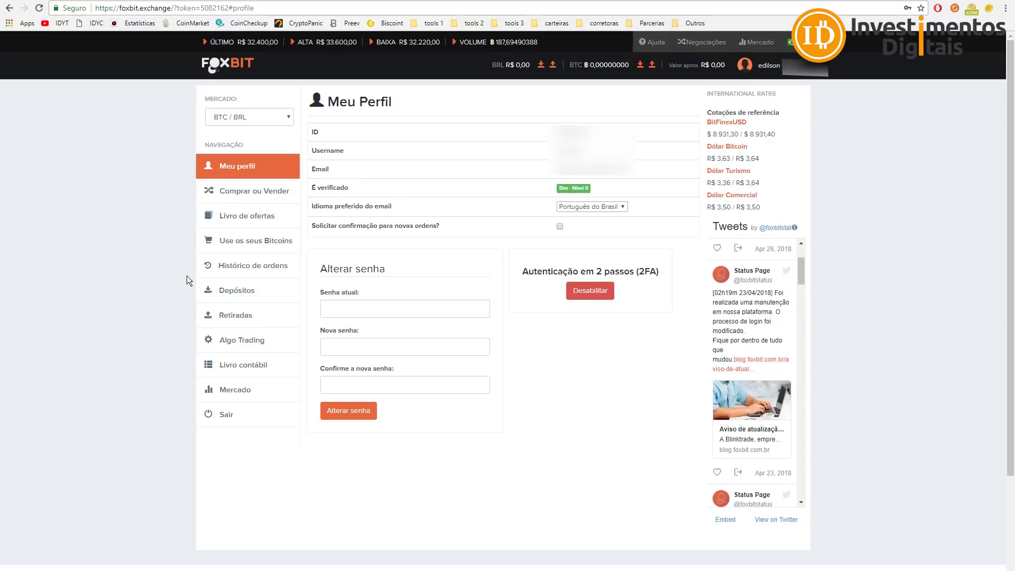
Step: Check the order history for the latest BTC order, dated 01/05/2018
click(222, 192)
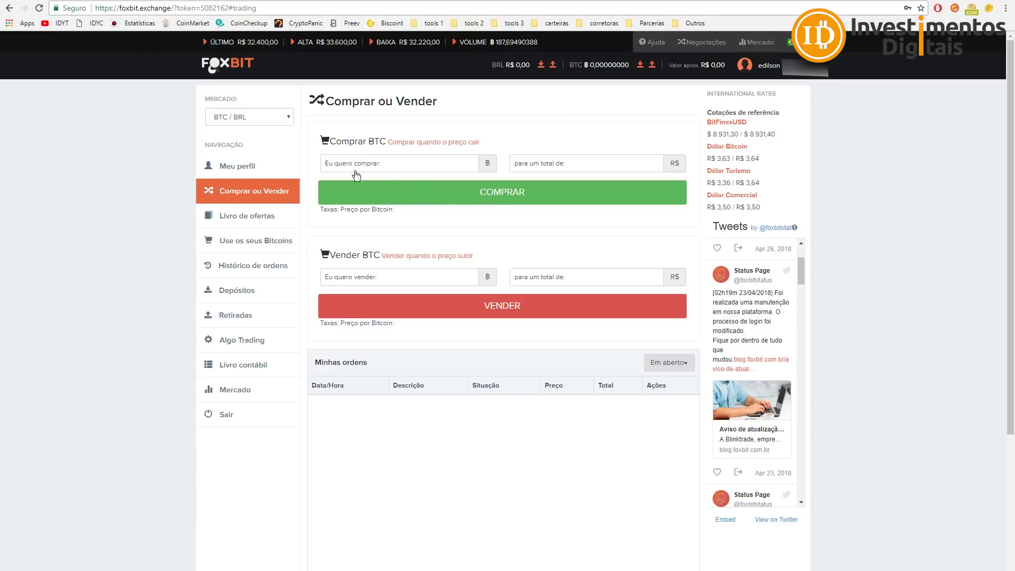
click(265, 219)
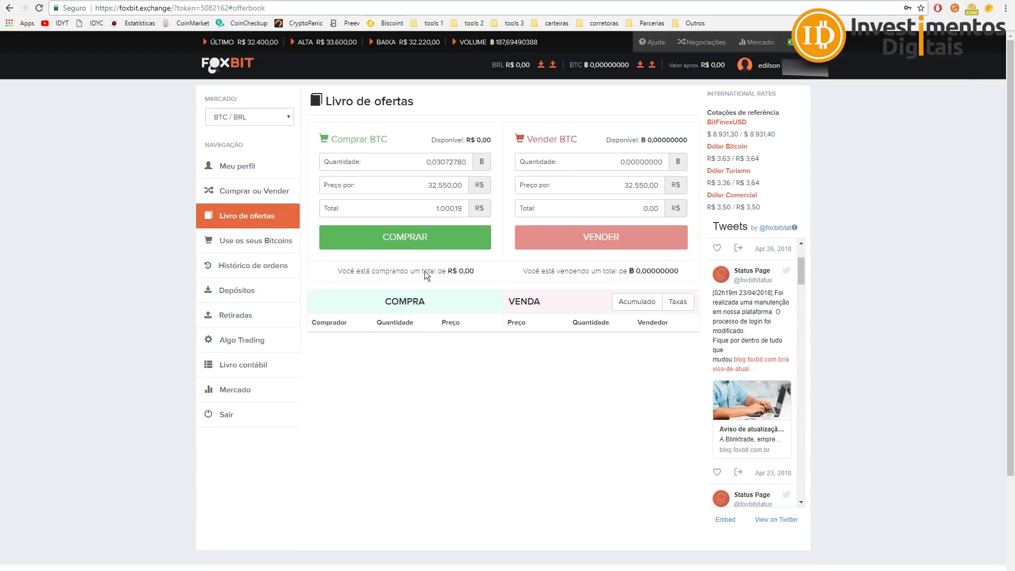
click(267, 268)
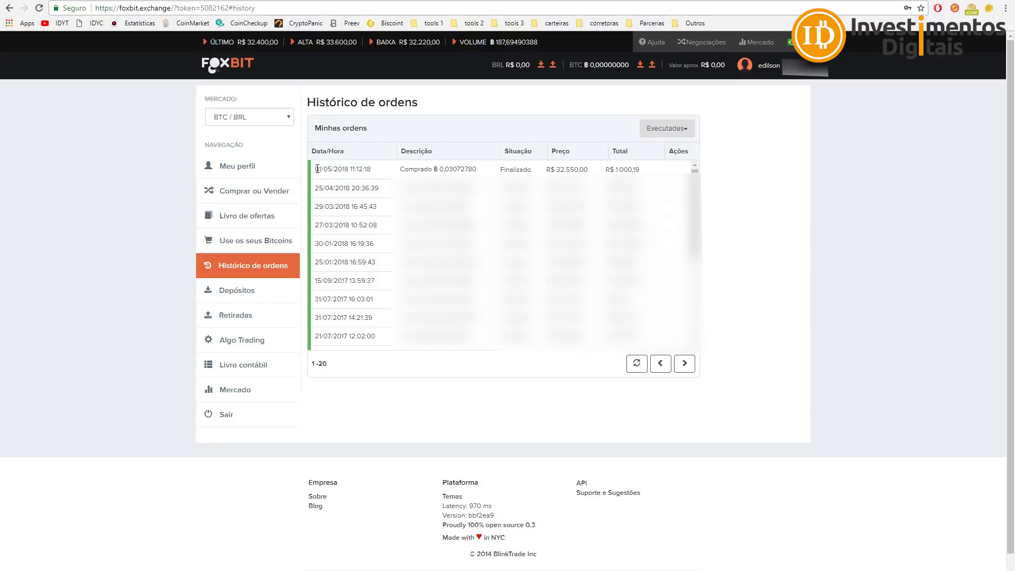
drag(316, 169, 350, 168)
click(360, 168)
Step: Compare that date with today's date on the system calendar, then view the deposits list
key(super+alt+d)
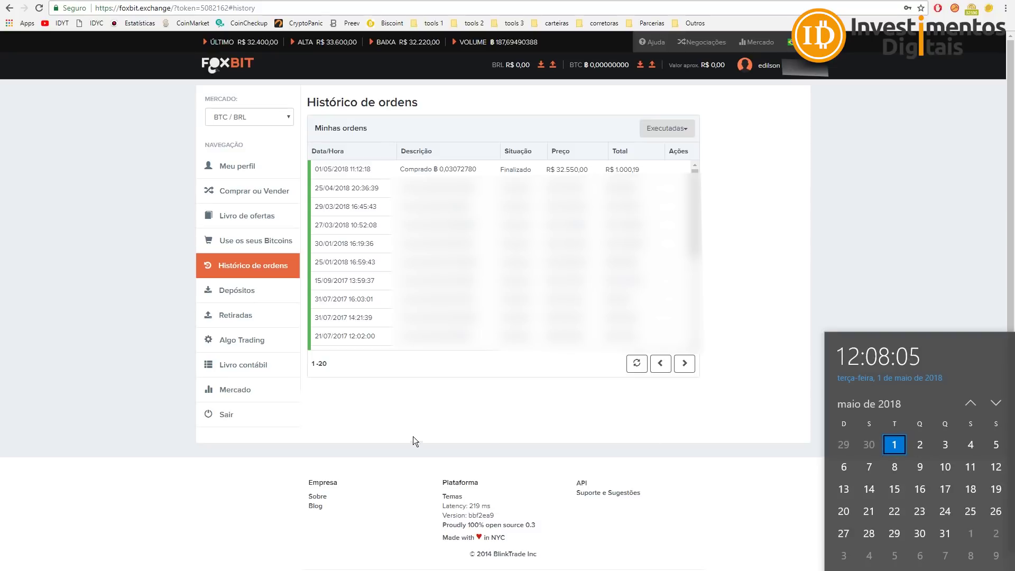
click(399, 411)
click(252, 294)
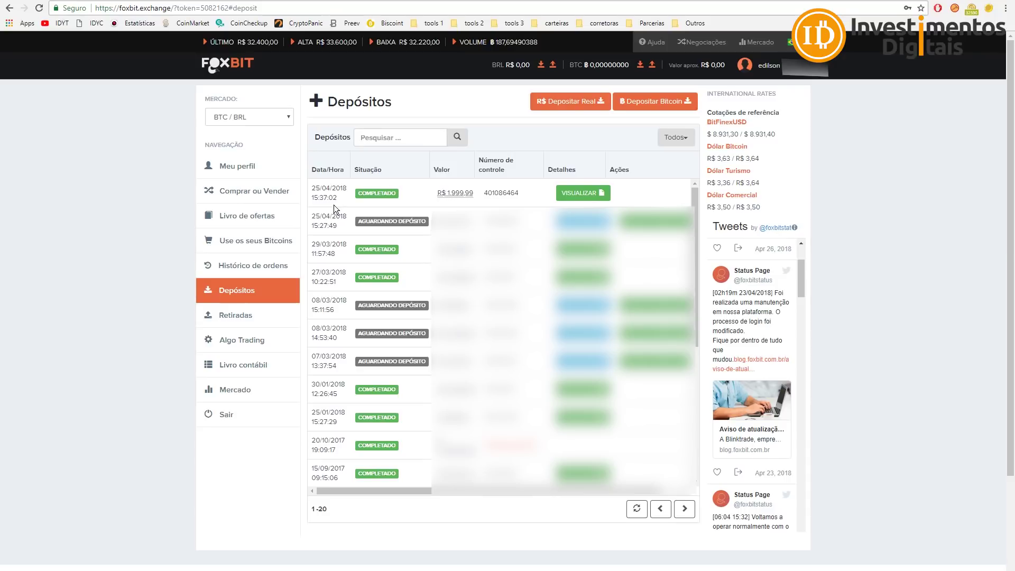
mouse_move(456, 196)
click(574, 102)
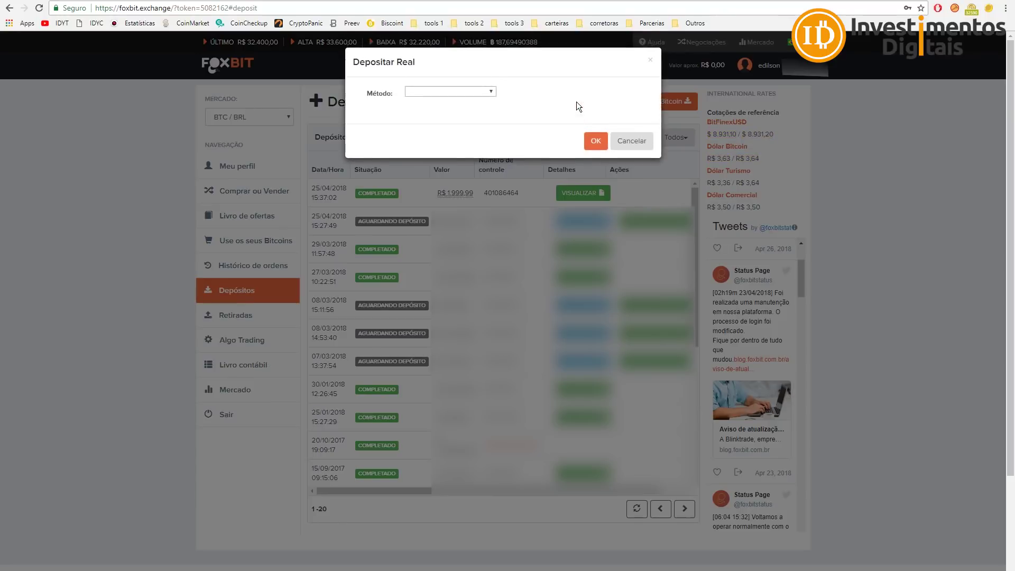
click(460, 93)
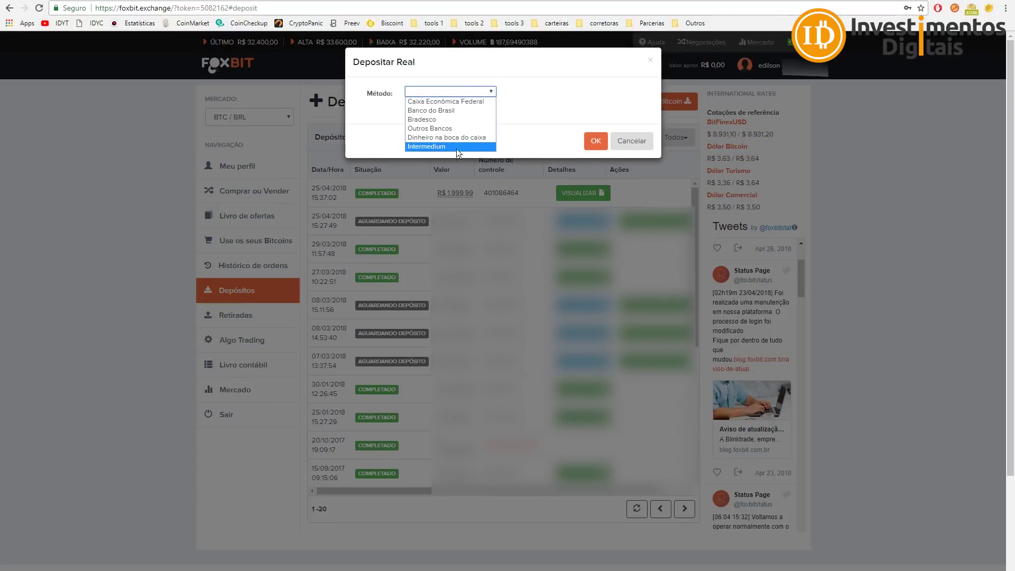
click(452, 102)
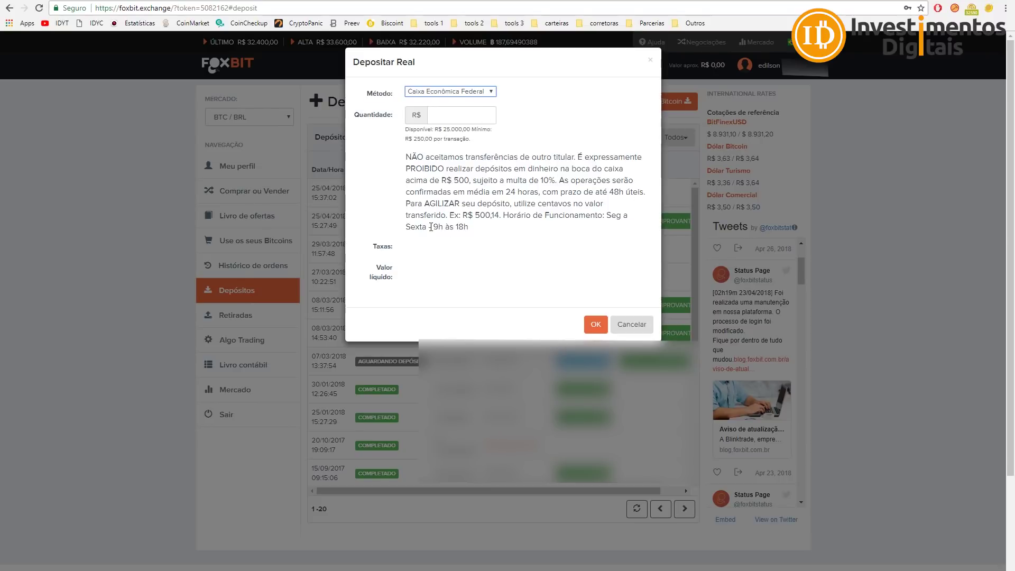
drag(431, 227, 469, 227)
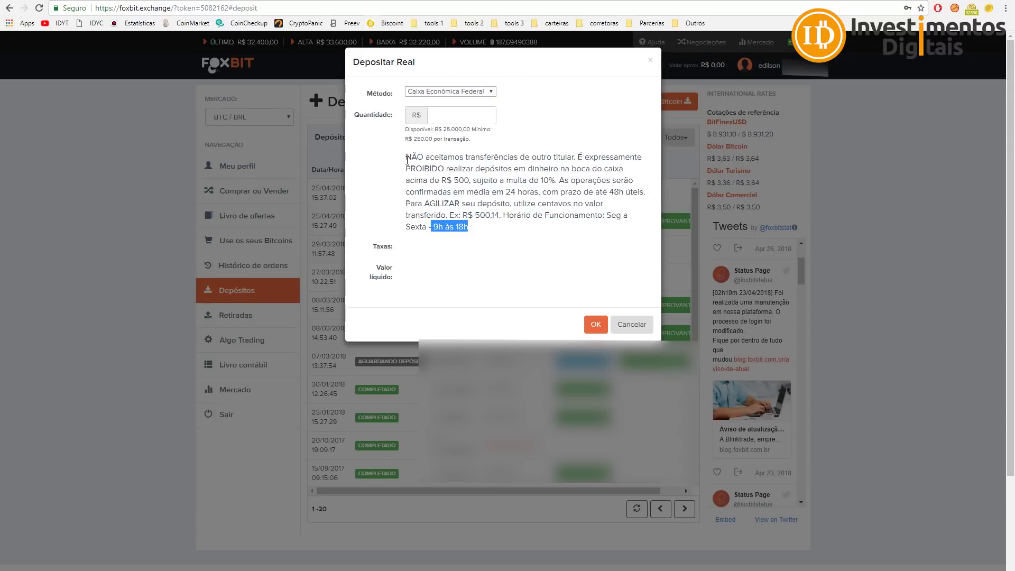
drag(406, 157, 532, 157)
click(440, 158)
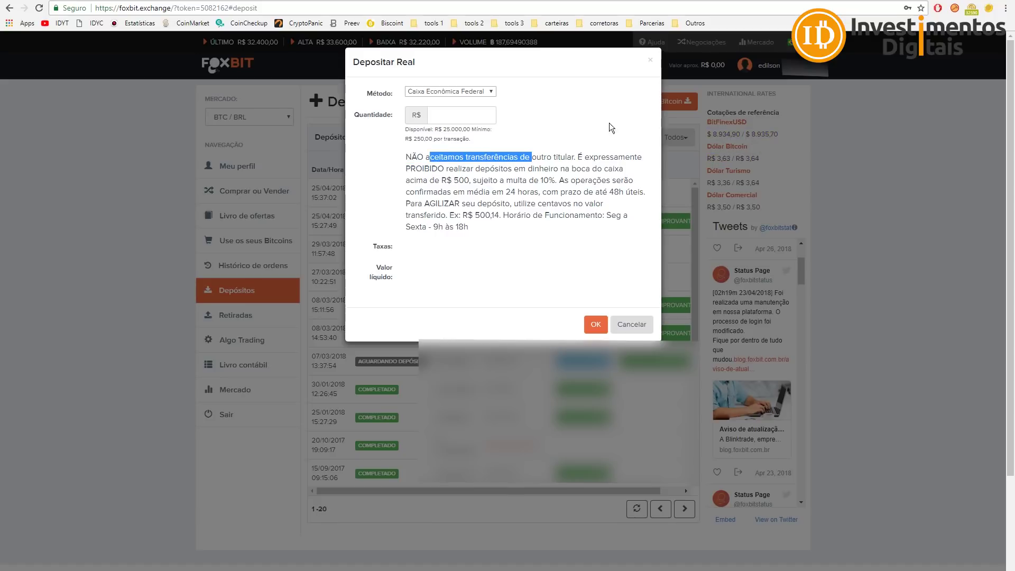
drag(606, 157, 405, 157)
click(466, 173)
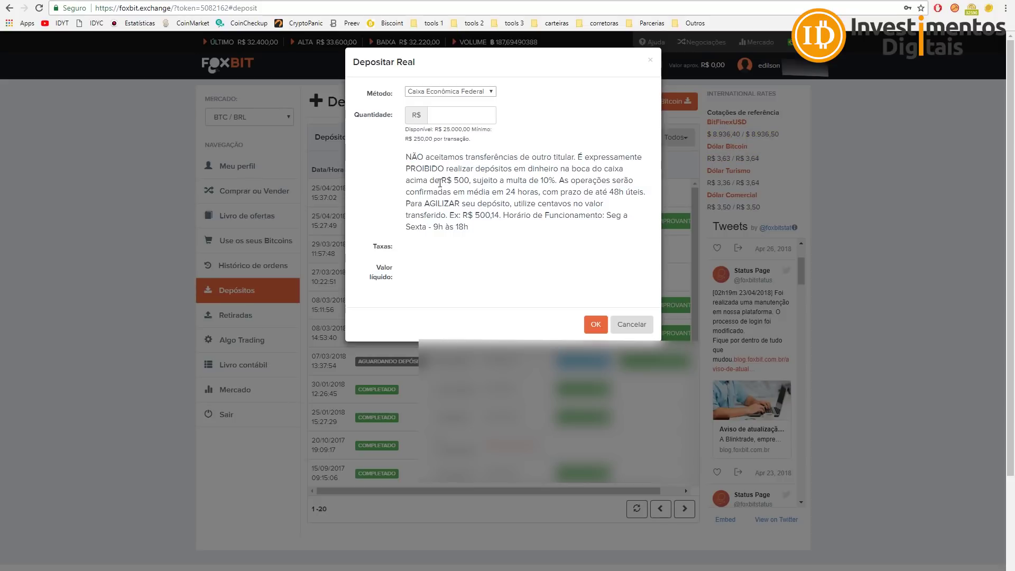
drag(439, 180, 628, 181)
drag(486, 192, 632, 192)
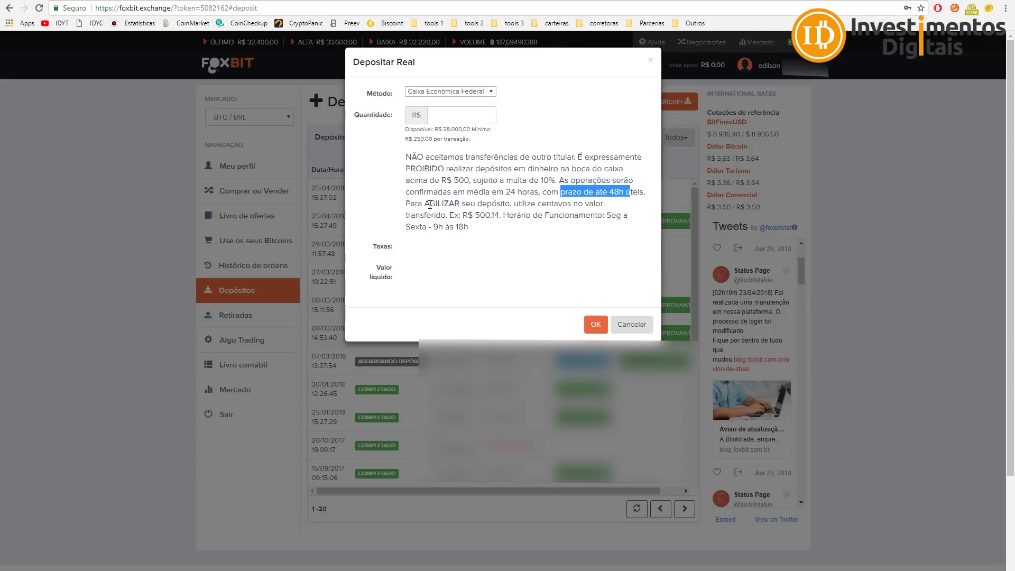
drag(429, 205, 492, 204)
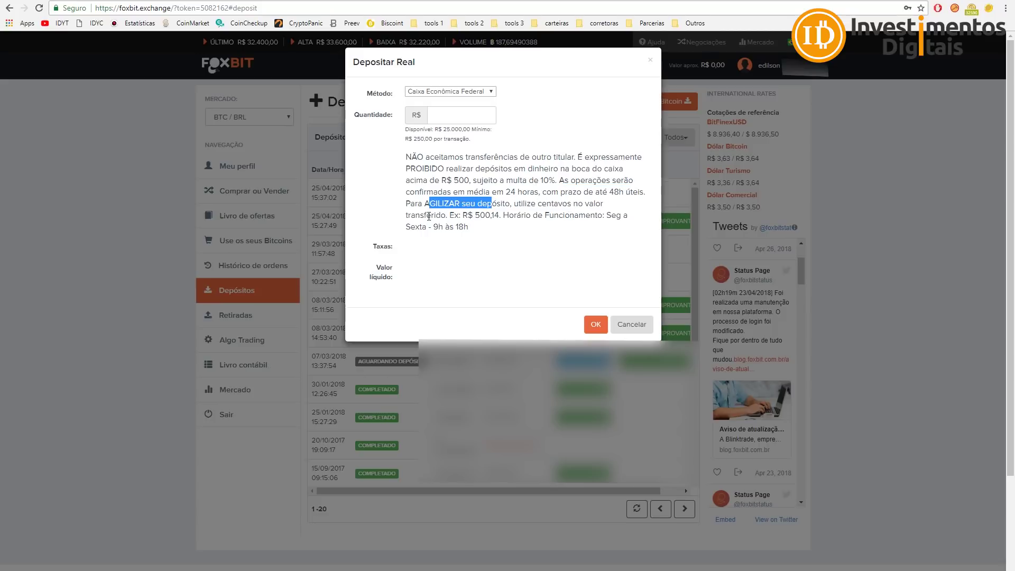
drag(431, 216, 438, 216)
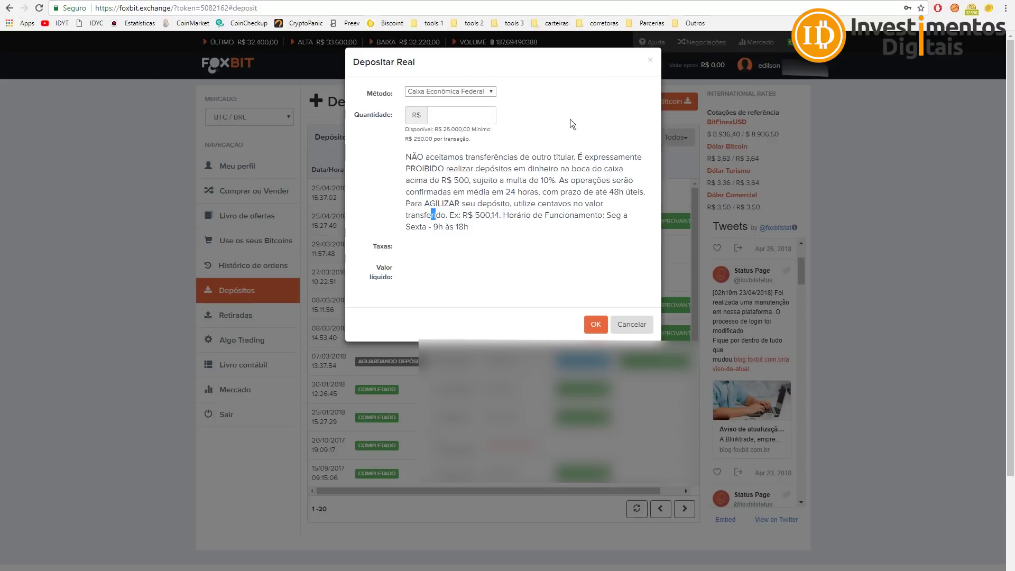
click(651, 62)
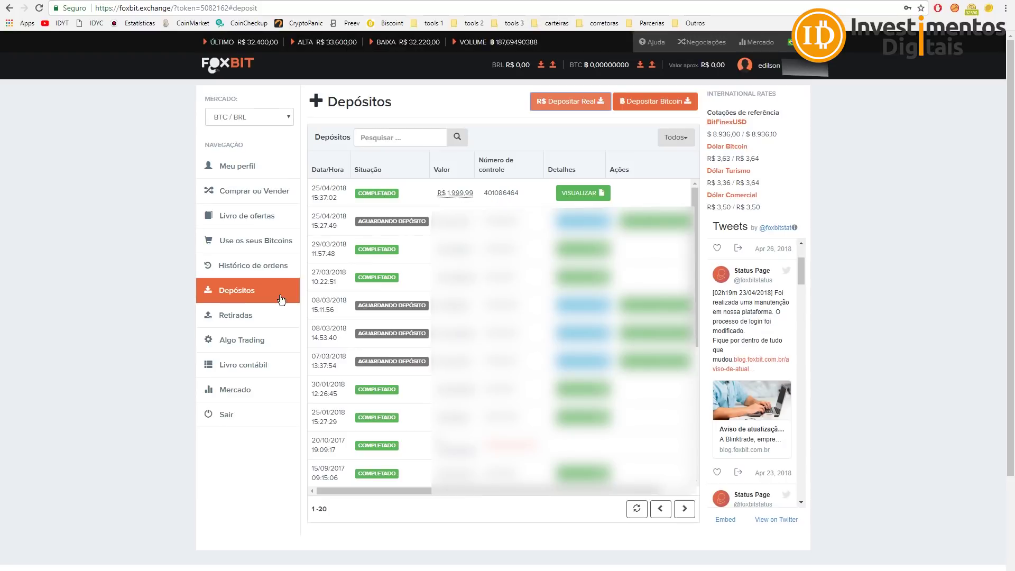
Step: Request a R$ 498,35 real deposit via Caixa Econômica Federal
click(575, 101)
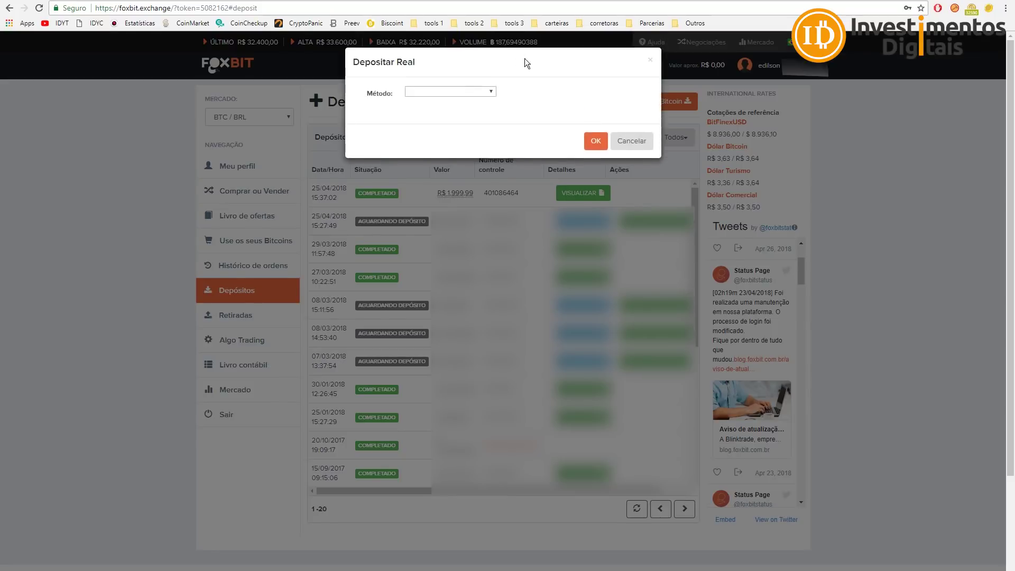
click(465, 90)
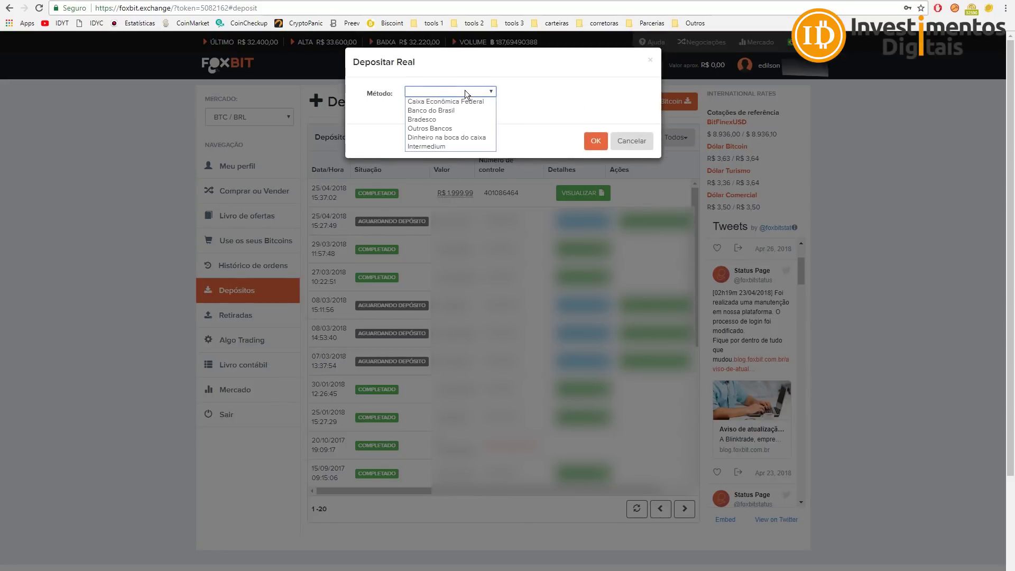
click(467, 97)
click(460, 116)
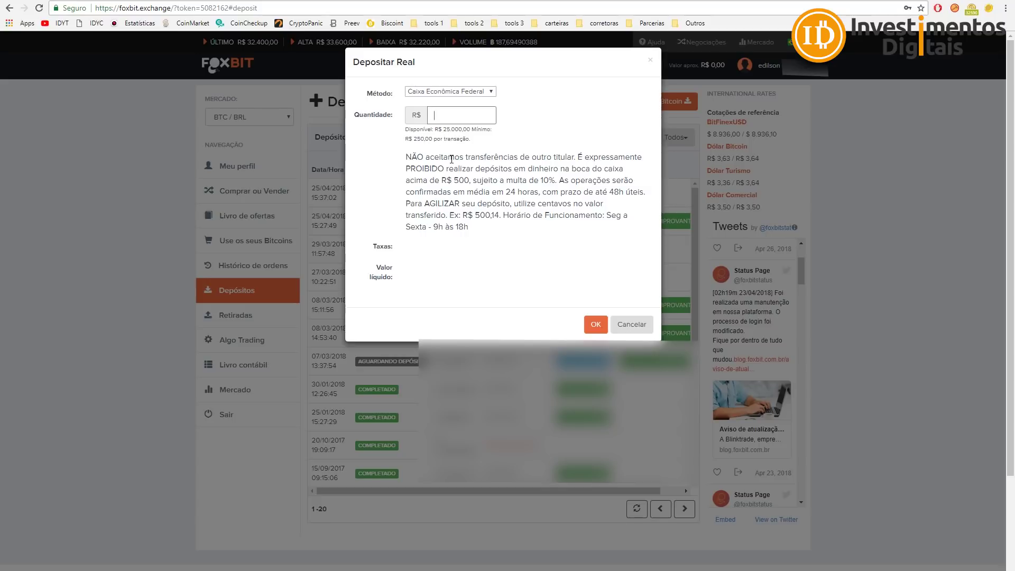
text(498,35)
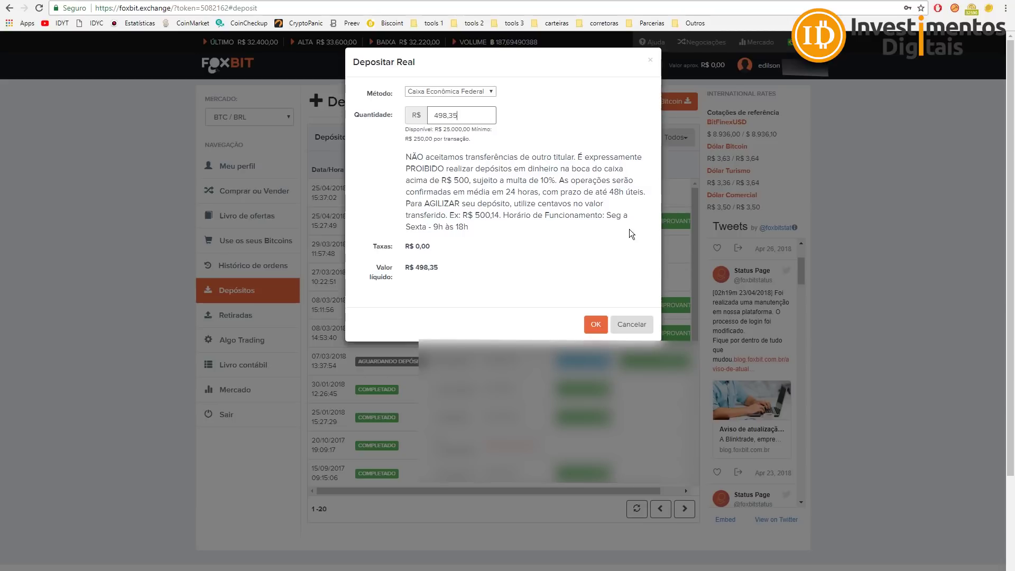
click(596, 324)
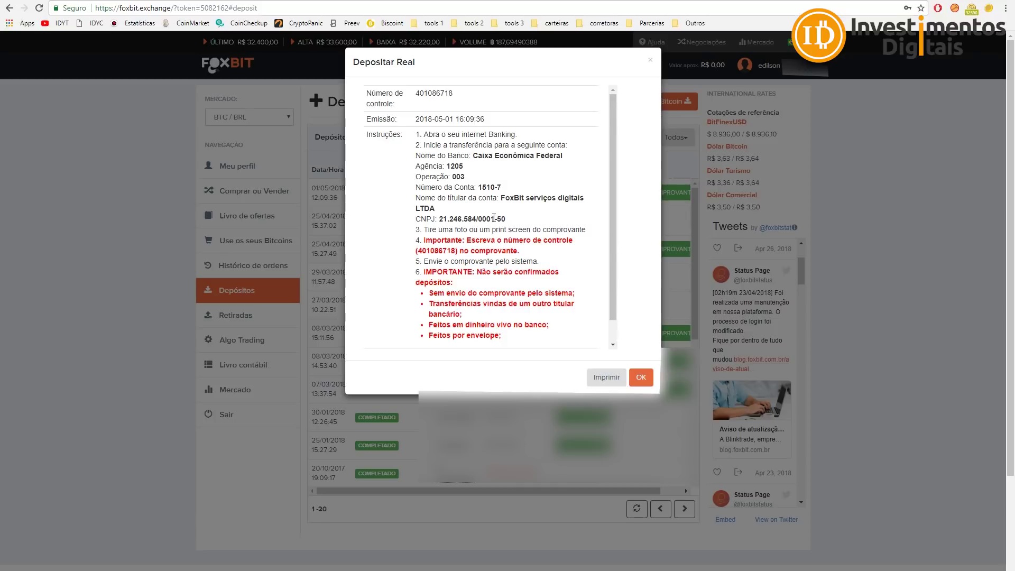
Step: Review the deposit slip, highlight its control number, and bring up the Start menu
scroll(493, 224, down, 1)
scroll(494, 224, up, 1)
scroll(494, 223, down, 1)
scroll(476, 264, up, 1)
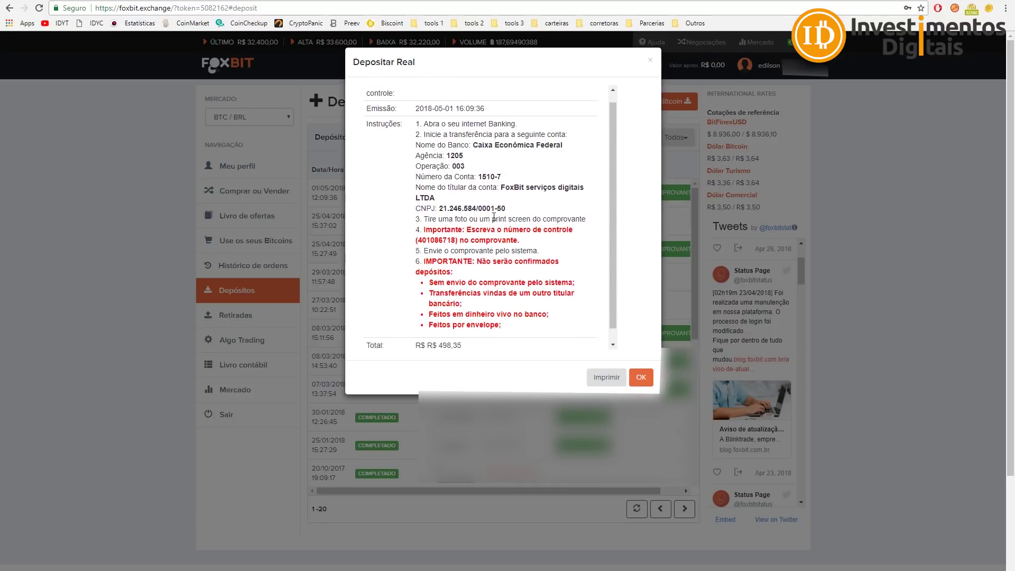
scroll(450, 328, down, 1)
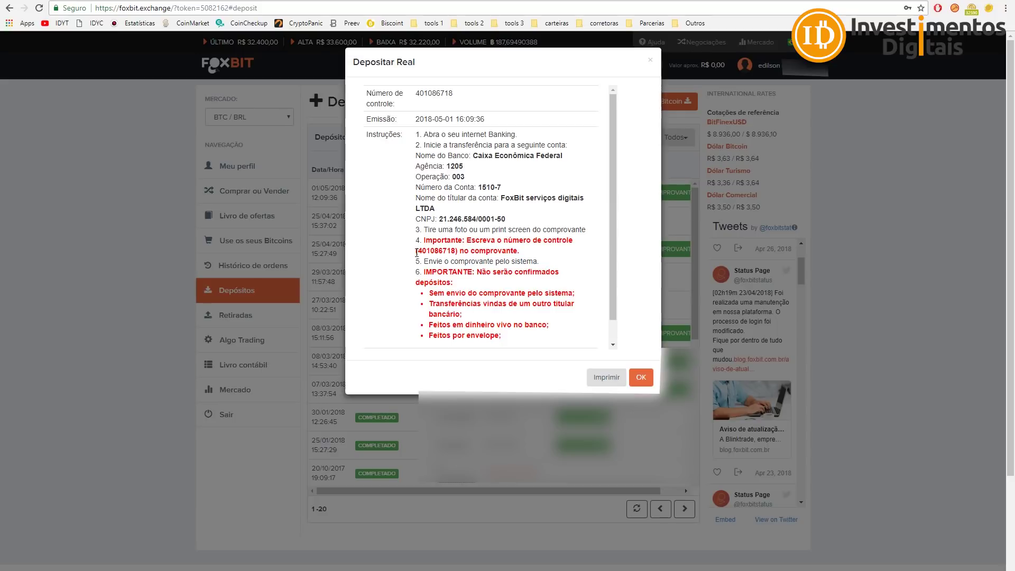
drag(416, 251, 455, 250)
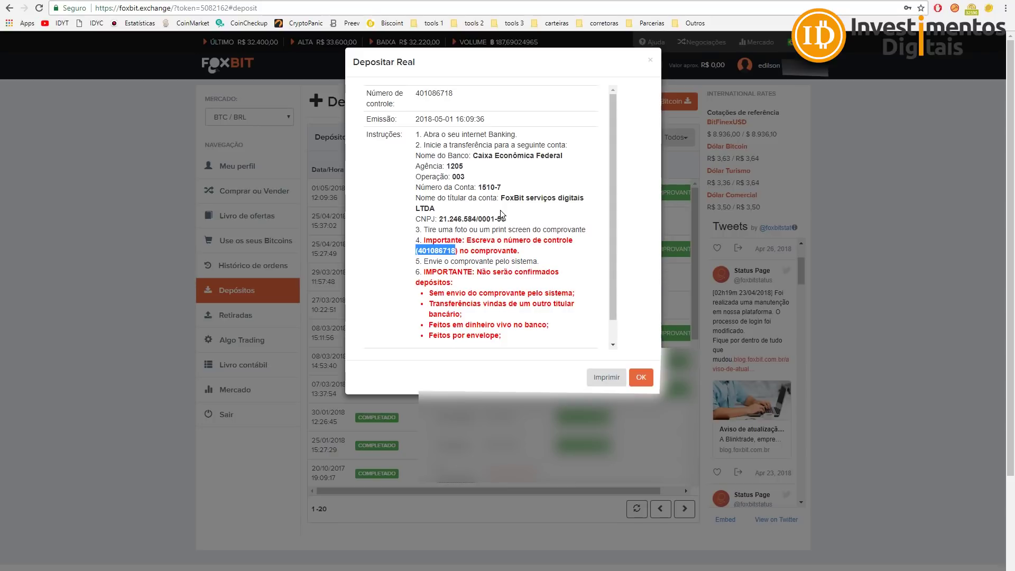
key(super)
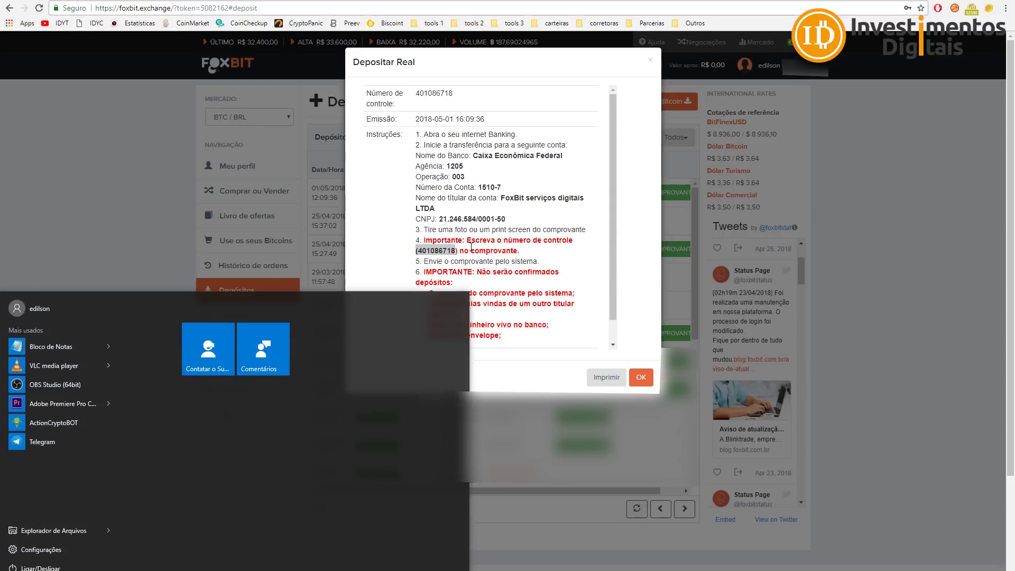
Step: Launch Paint, type CONTROLE in a text box on the blank canvas, then close Paint
text(paint)
key(Return)
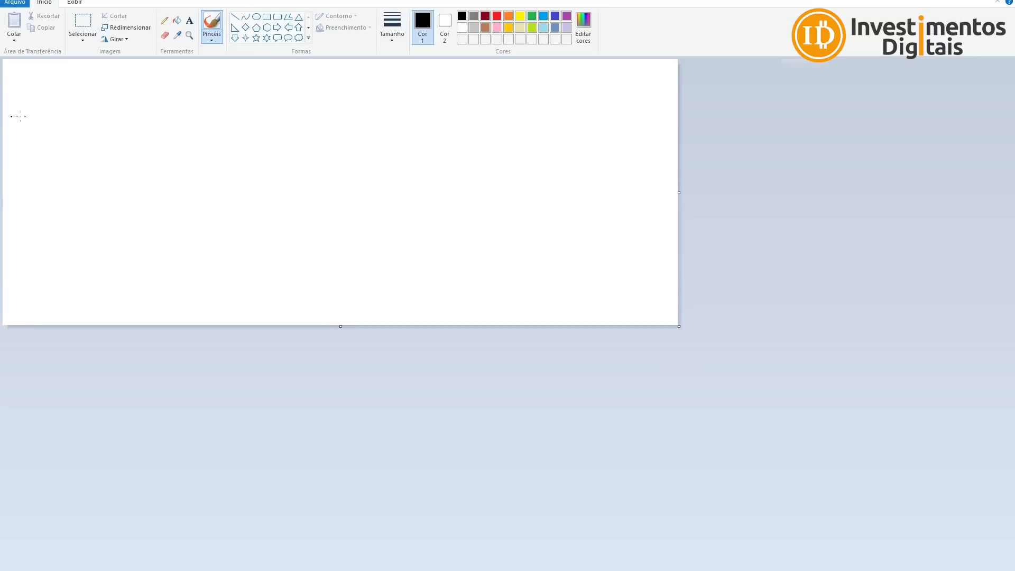
click(189, 20)
click(177, 144)
text(ASDFSADFSADFAS)
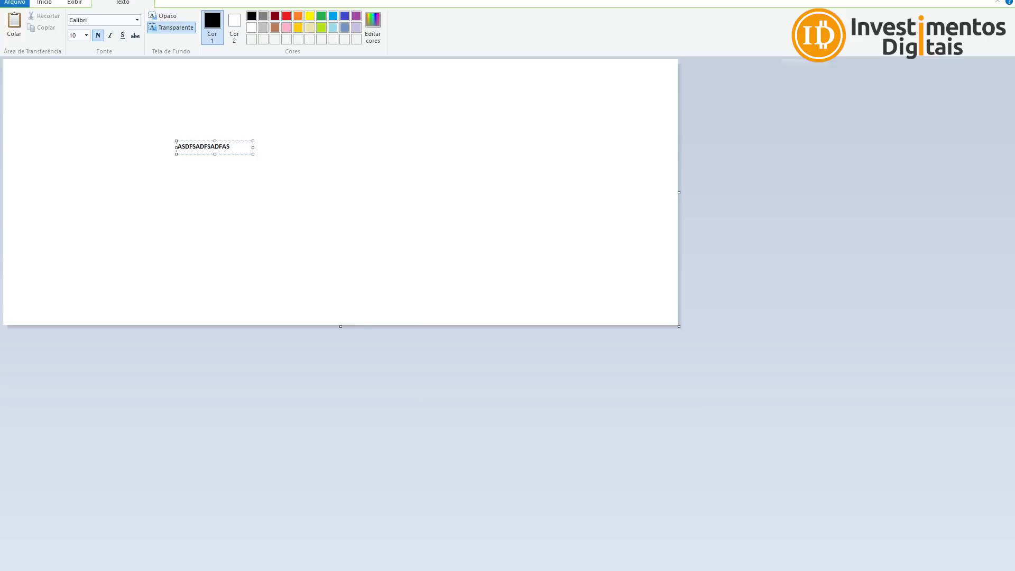
key(ctrl+a)
text(CONTROLE)
key(alt+F4)
Step: Discard the Paint drawing, close the deposit instructions, and select the control number in instruction 4
click(512, 289)
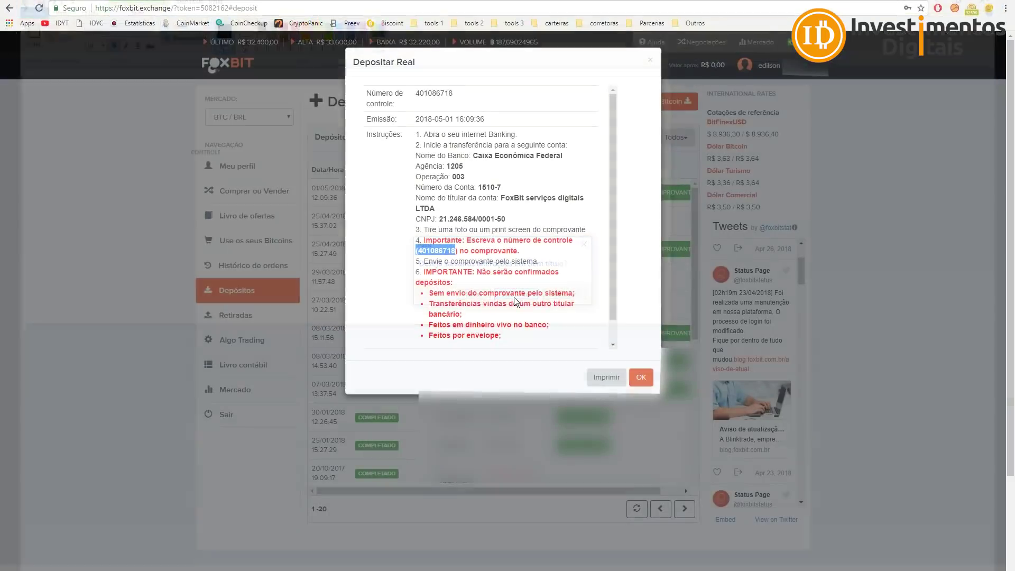
scroll(566, 265, down, 1)
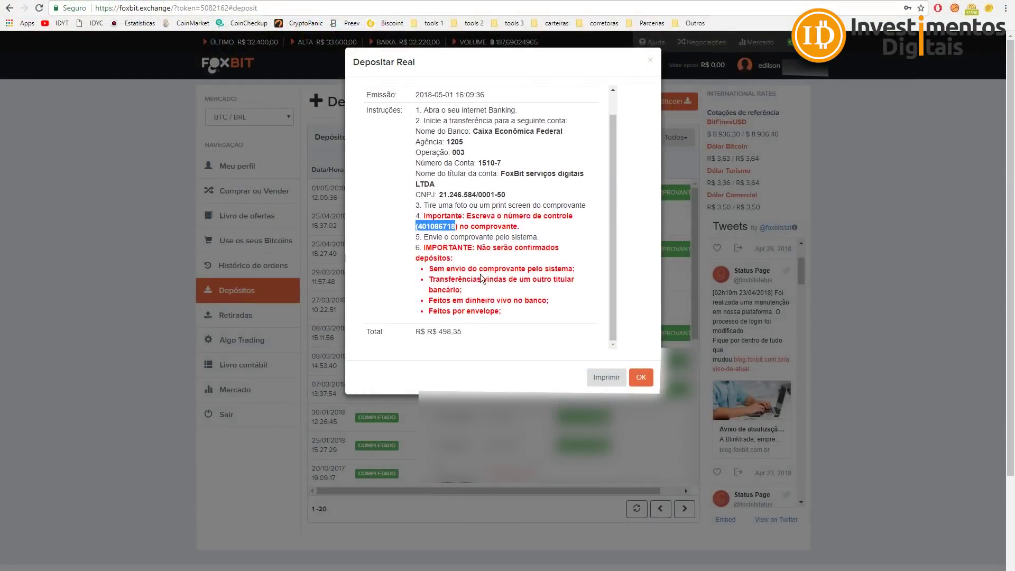
click(650, 375)
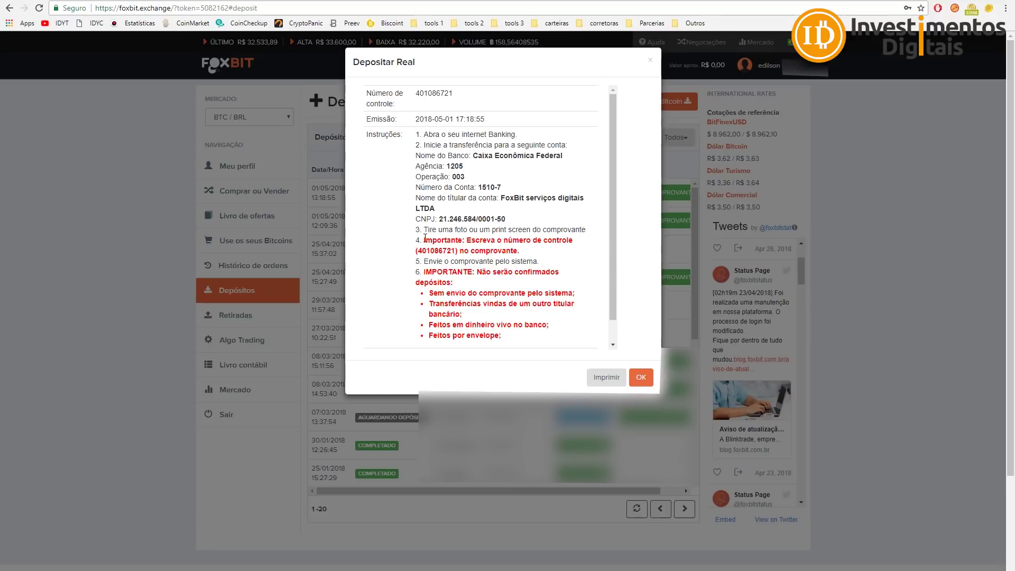
drag(425, 240, 517, 252)
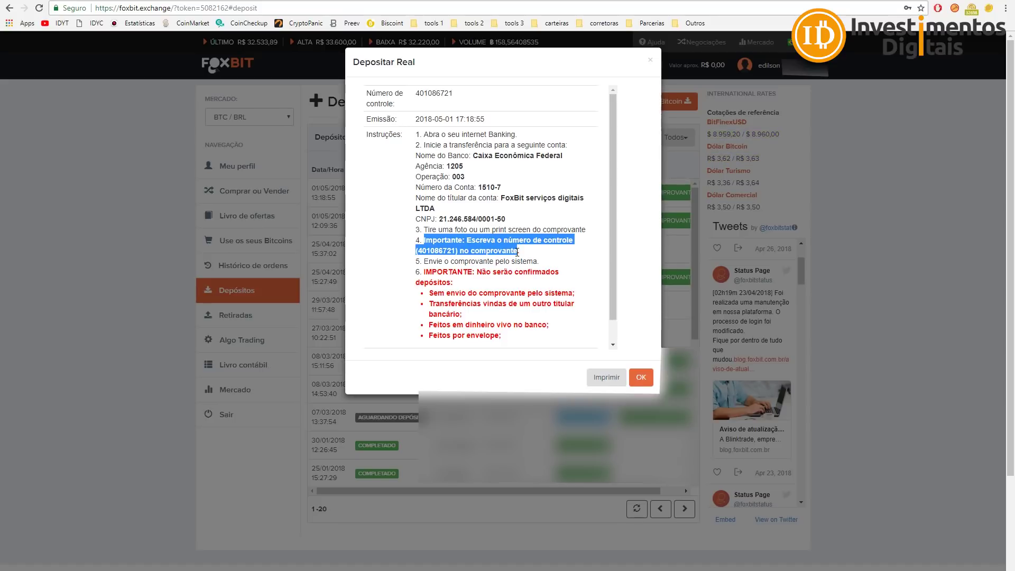
click(409, 256)
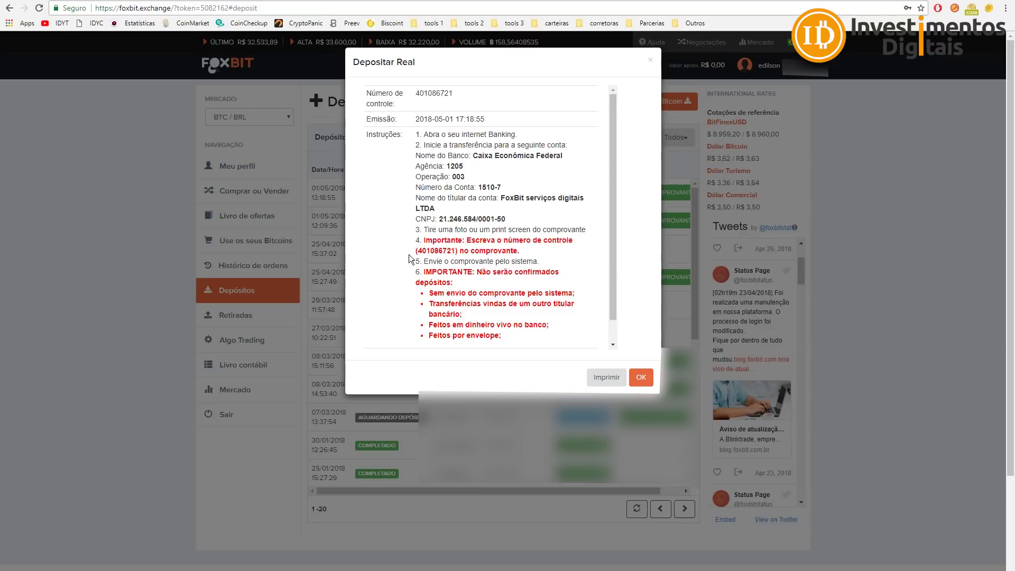
drag(417, 250, 457, 250)
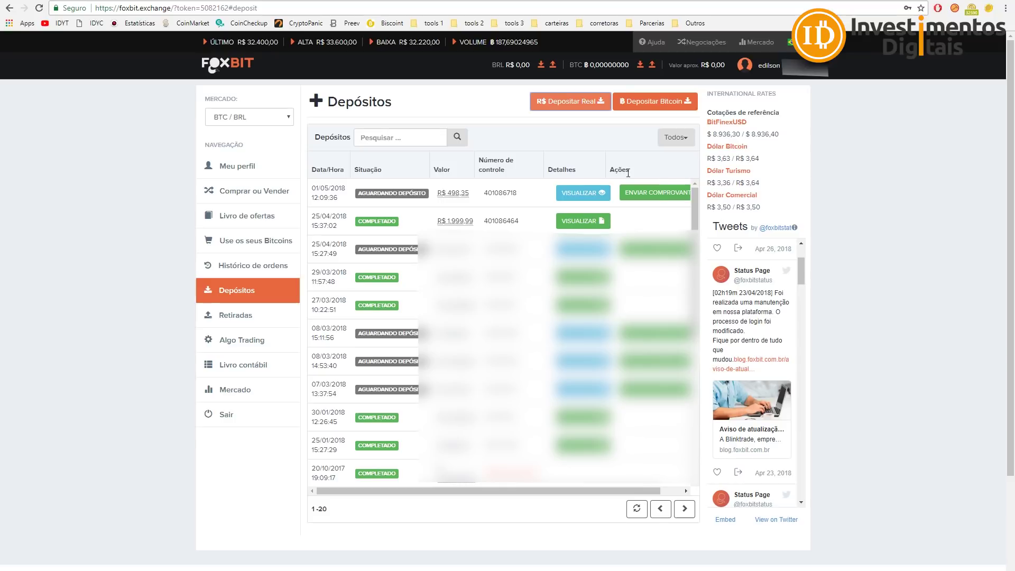
Step: Open the receipt-upload form for the pending R$ 498,35 deposit, then close it
click(647, 198)
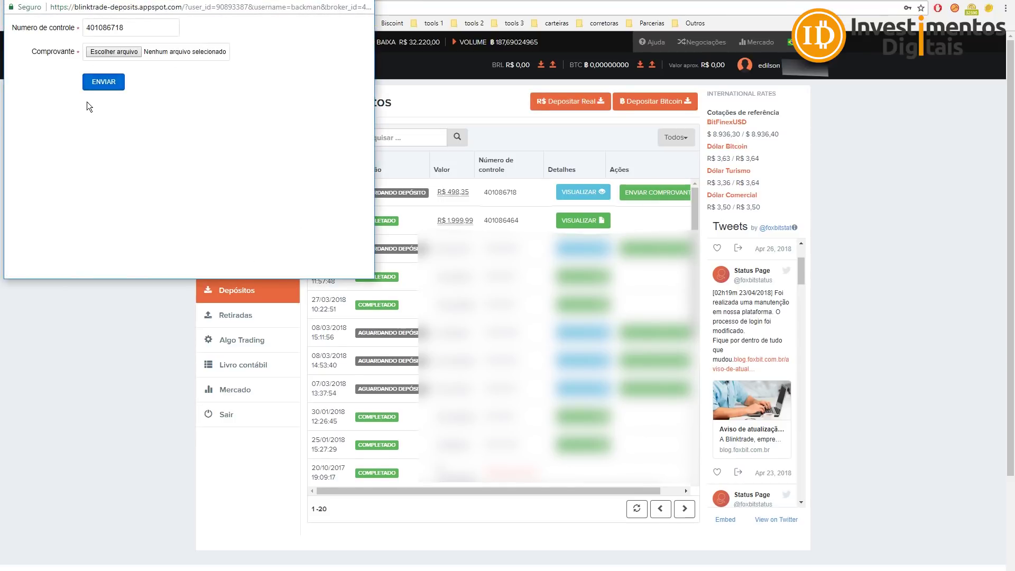
key(ctrl+w)
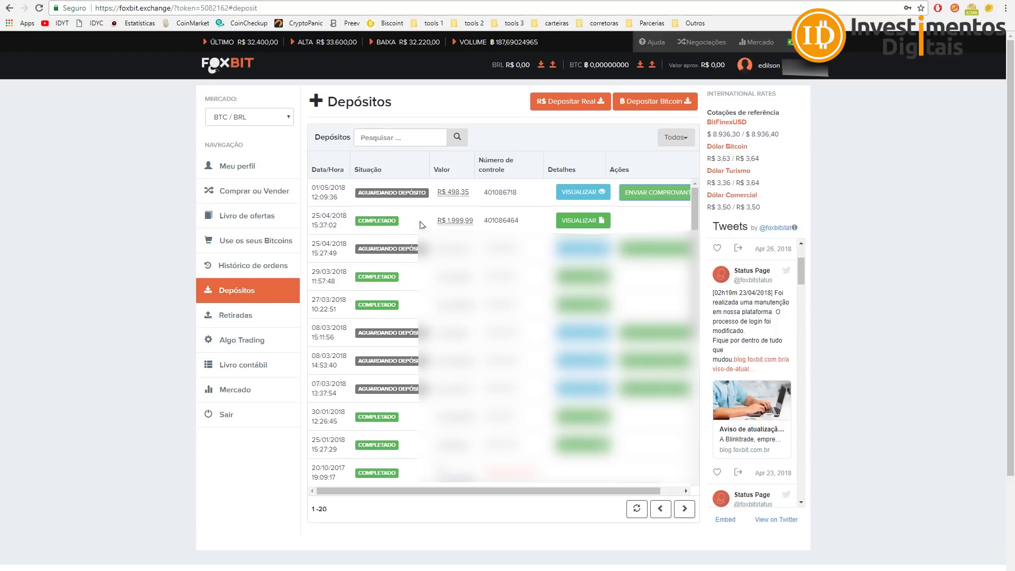
drag(312, 216, 328, 215)
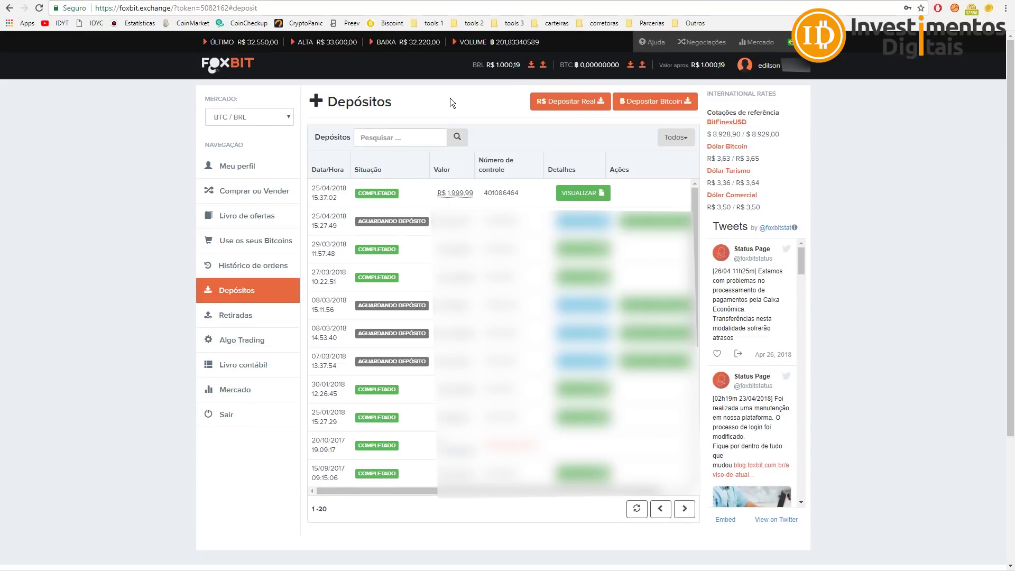
Step: Prefill the buy form from the top bid: 0,03086339 BTC at R$ 32.407,00
click(276, 216)
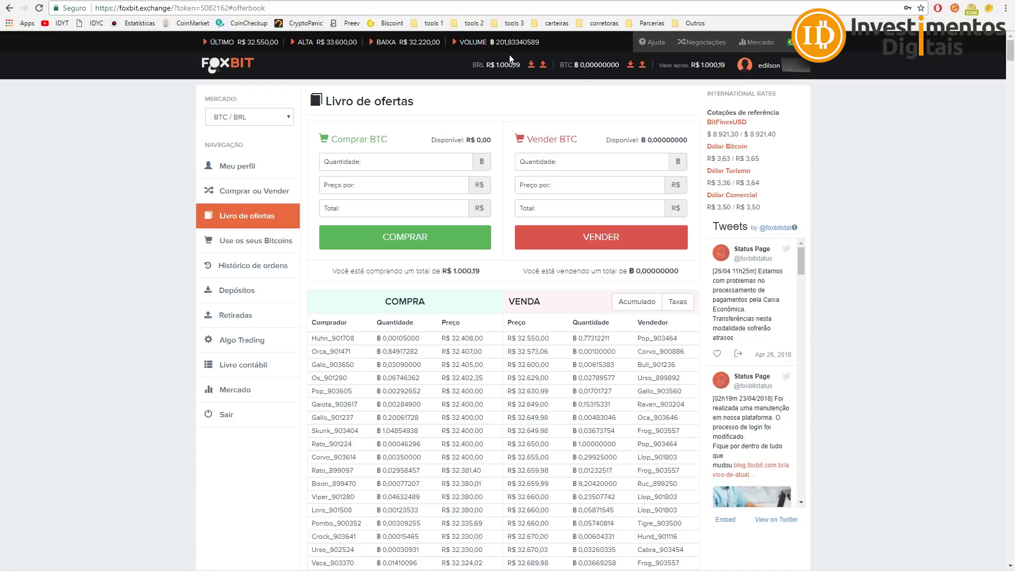
drag(495, 64, 520, 65)
click(470, 338)
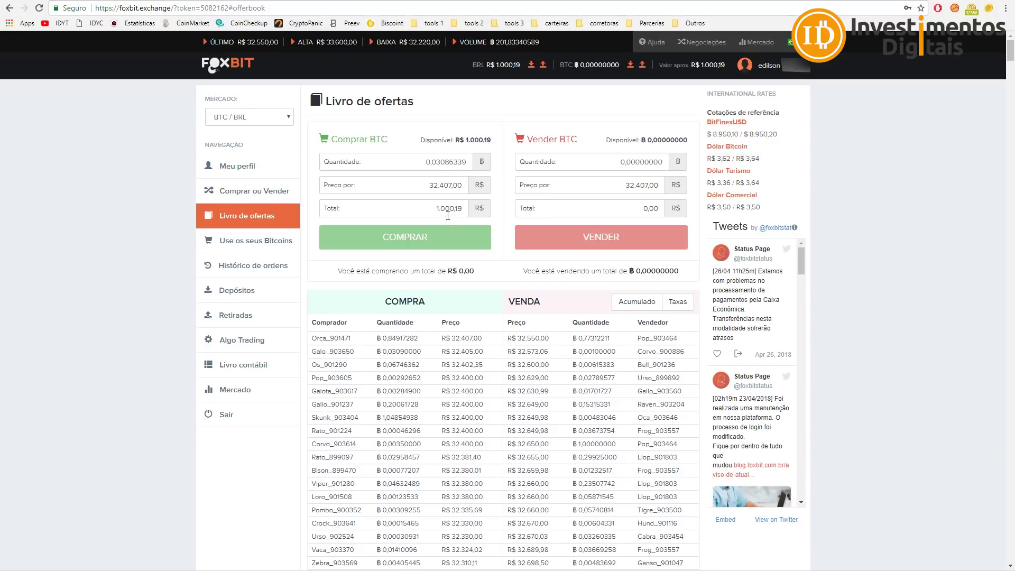
Step: Place a full-balance buy order for 0,03086053 BTC at R$ 32.410,00
click(482, 140)
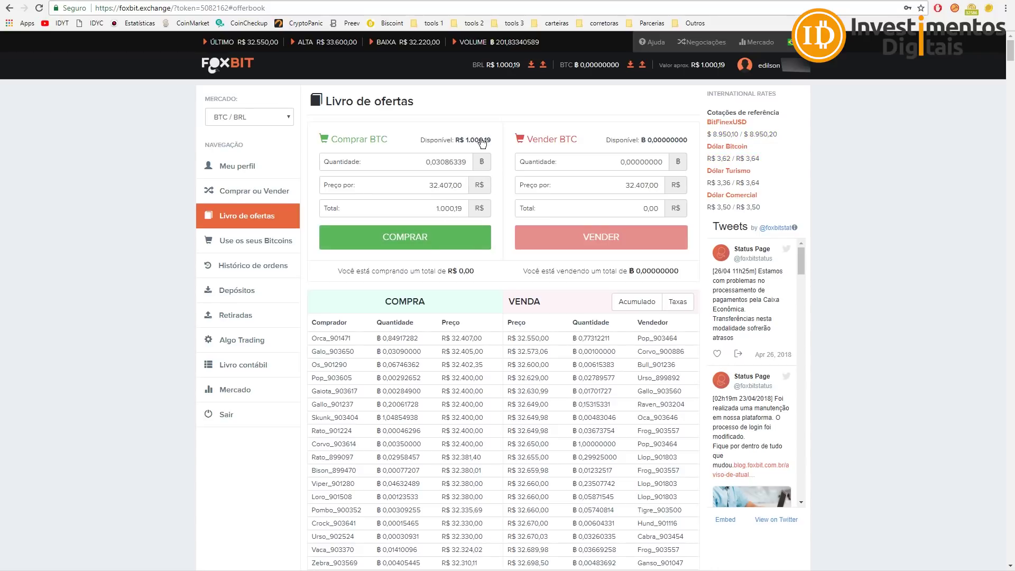
drag(453, 185, 448, 185)
text(10)
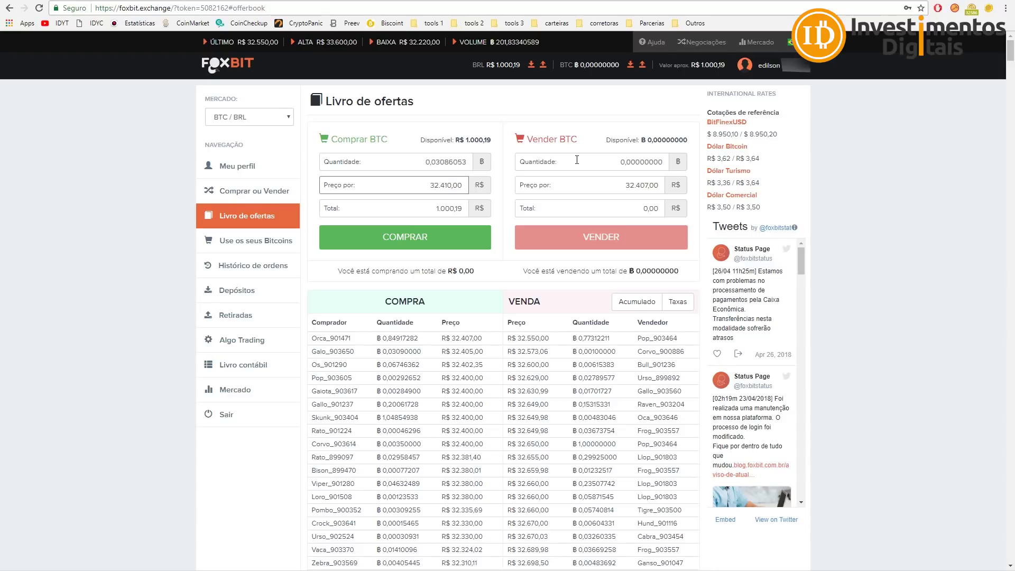
click(454, 246)
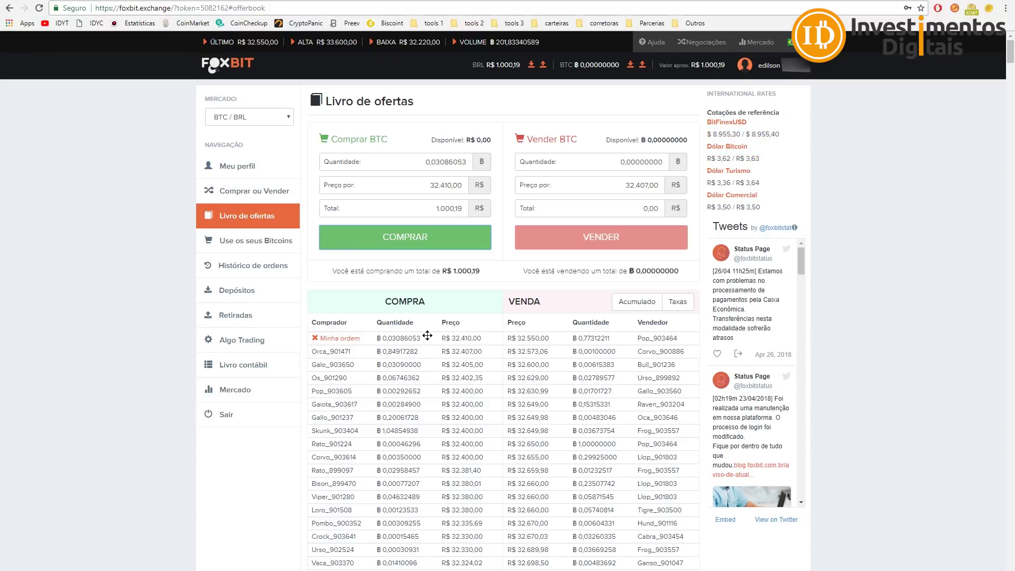
Step: Cancel the pending R$ 32.410,00 buy order
click(316, 339)
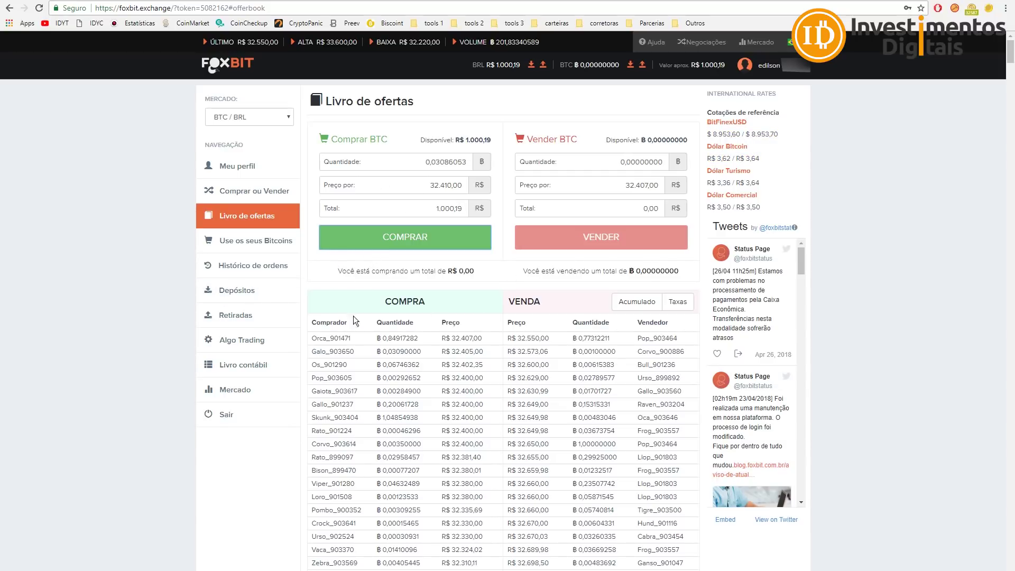
scroll(757, 317, down, 2)
scroll(874, 304, down, 10)
scroll(874, 303, up, 10)
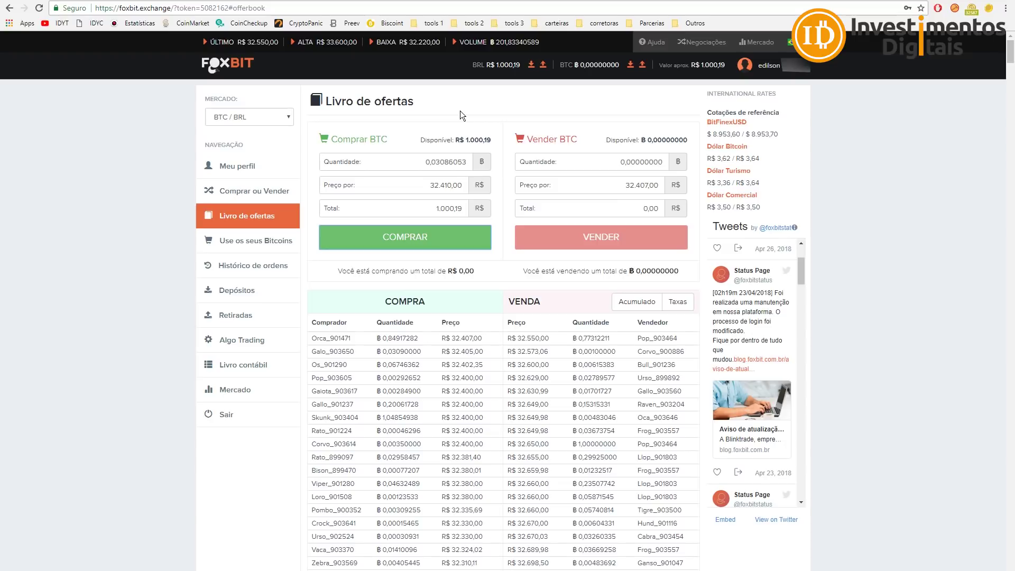
Step: Buy 0,03077507 BTC at R$ 32.500,00 and confirm it appears under Minhas ordens
click(533, 337)
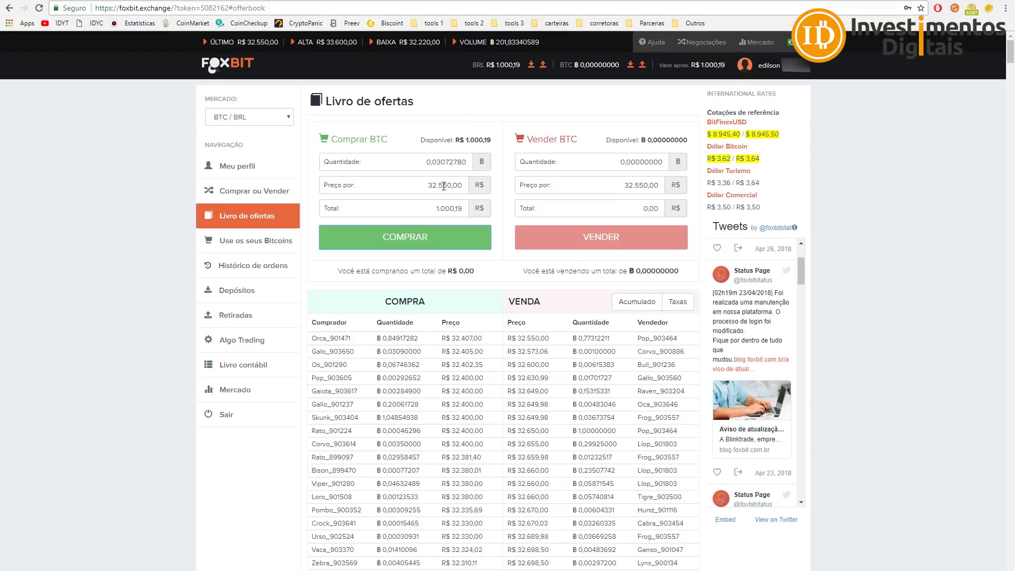
drag(443, 185, 448, 185)
text(0)
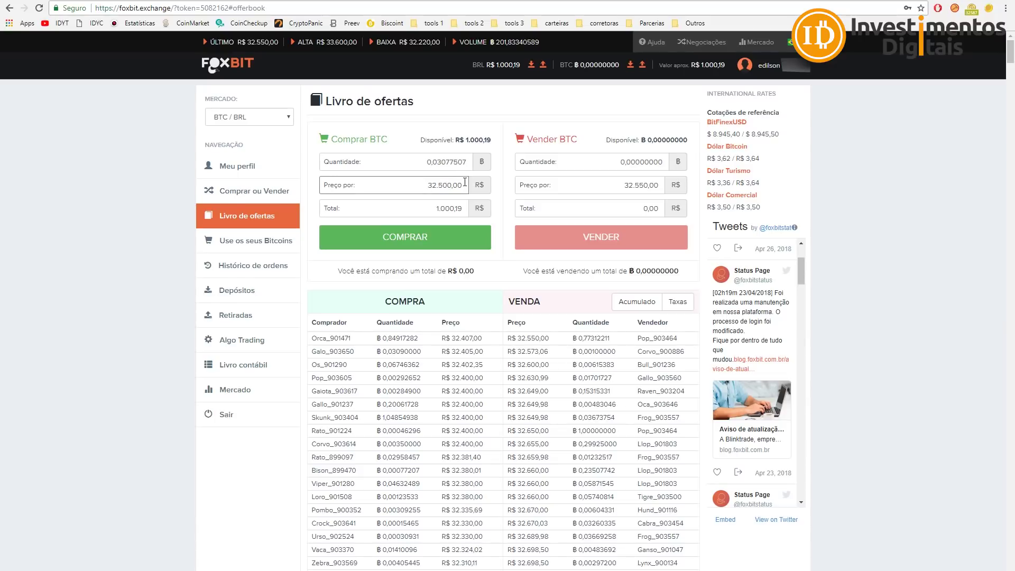
click(447, 235)
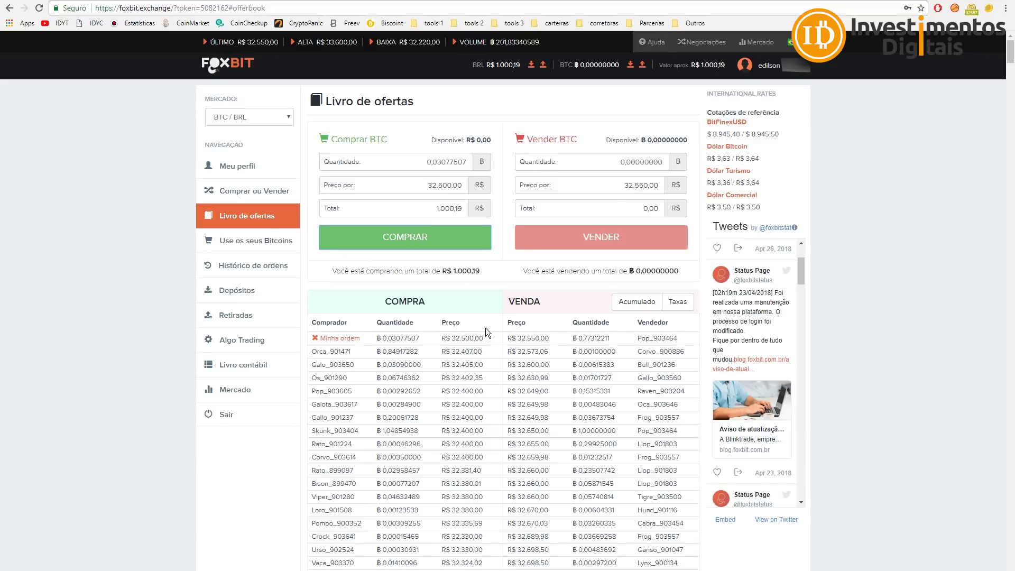
click(267, 192)
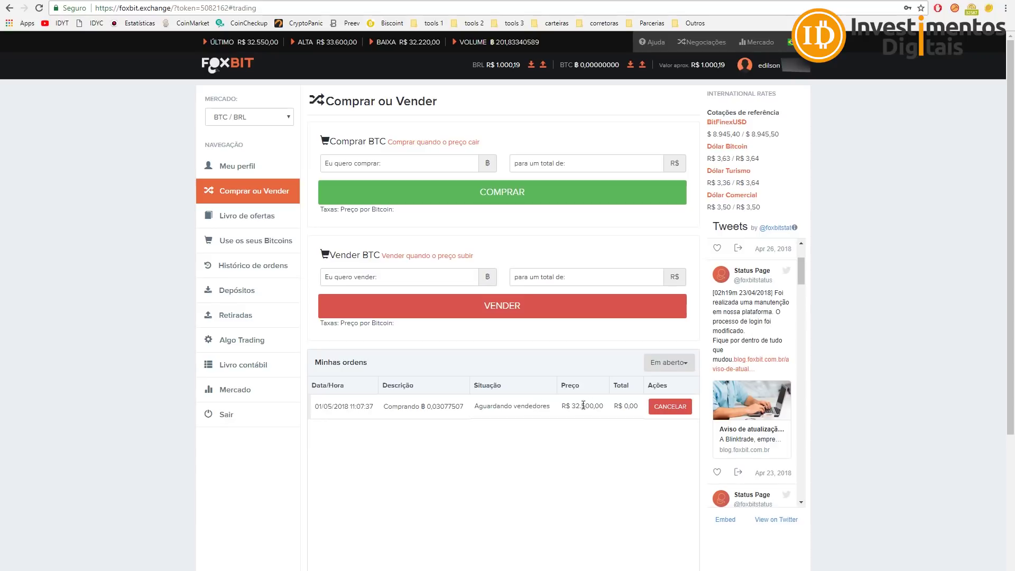
click(273, 216)
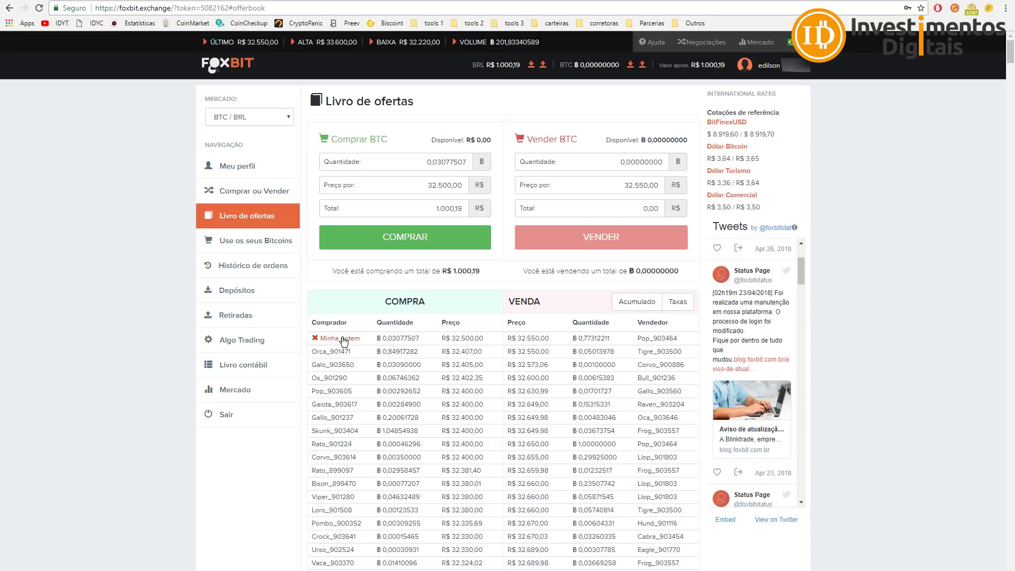
Step: Cancel the R$ 32.500,00 buy order and confirm no open orders remain
click(315, 338)
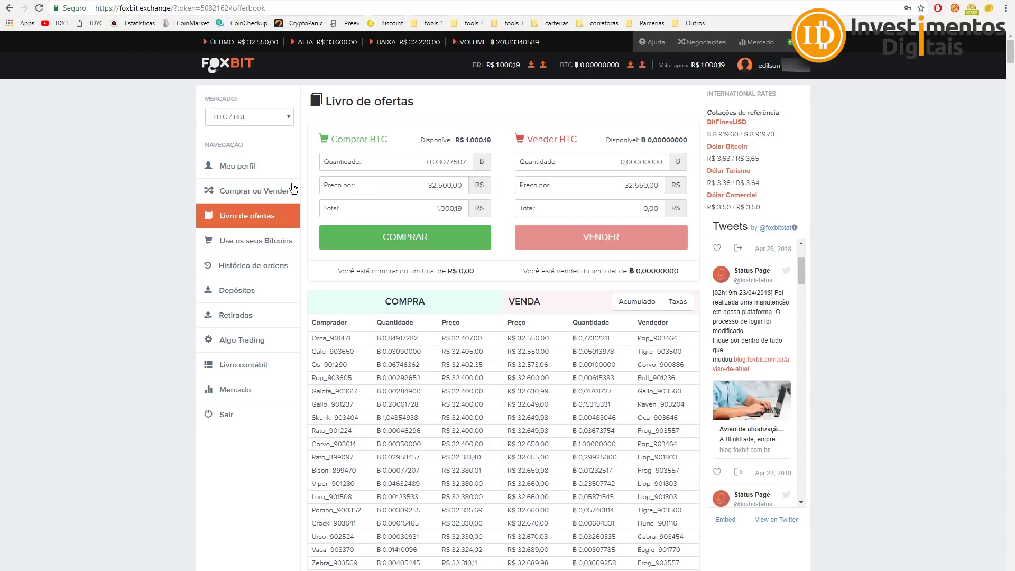
click(254, 191)
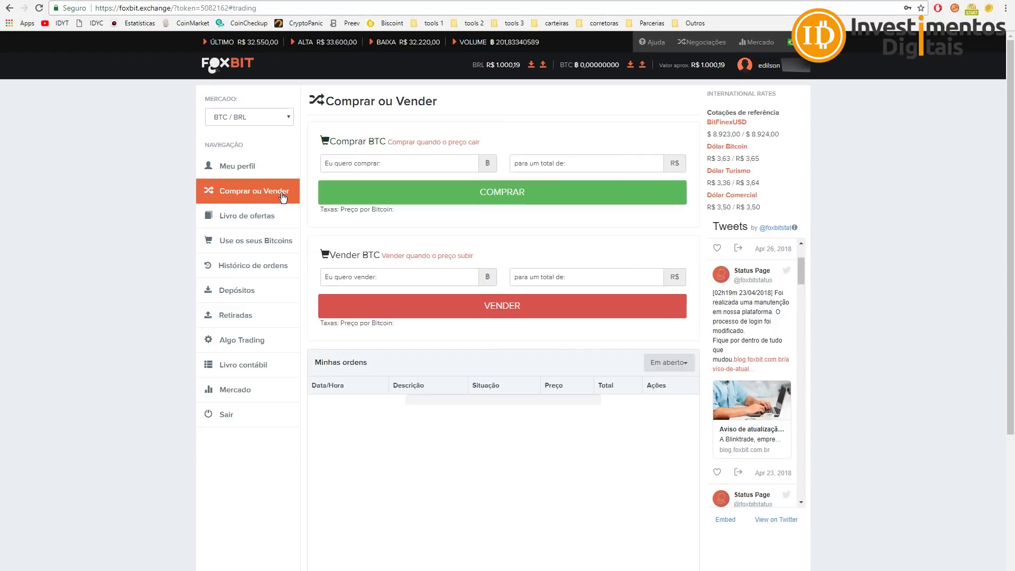
click(646, 165)
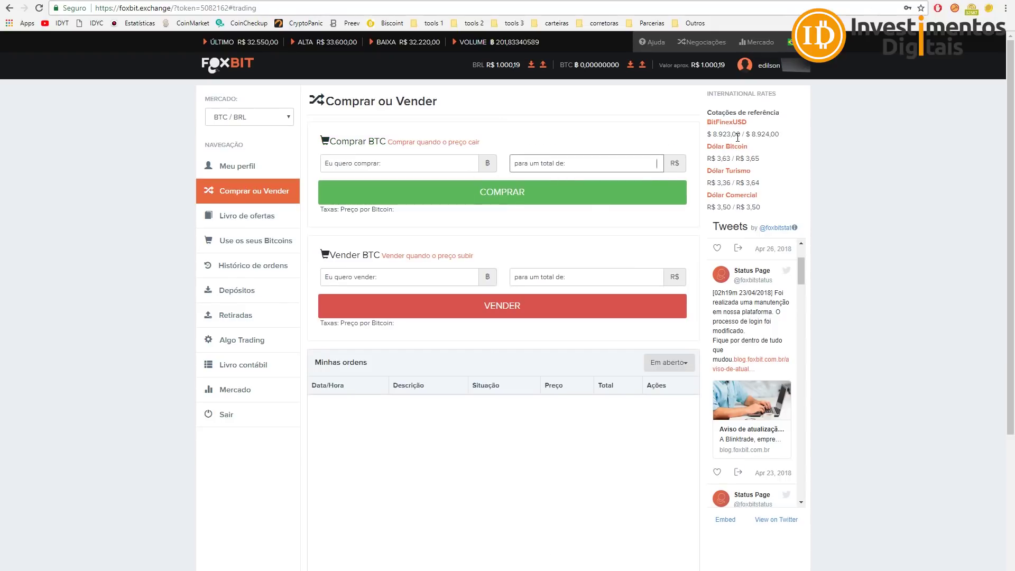
click(247, 215)
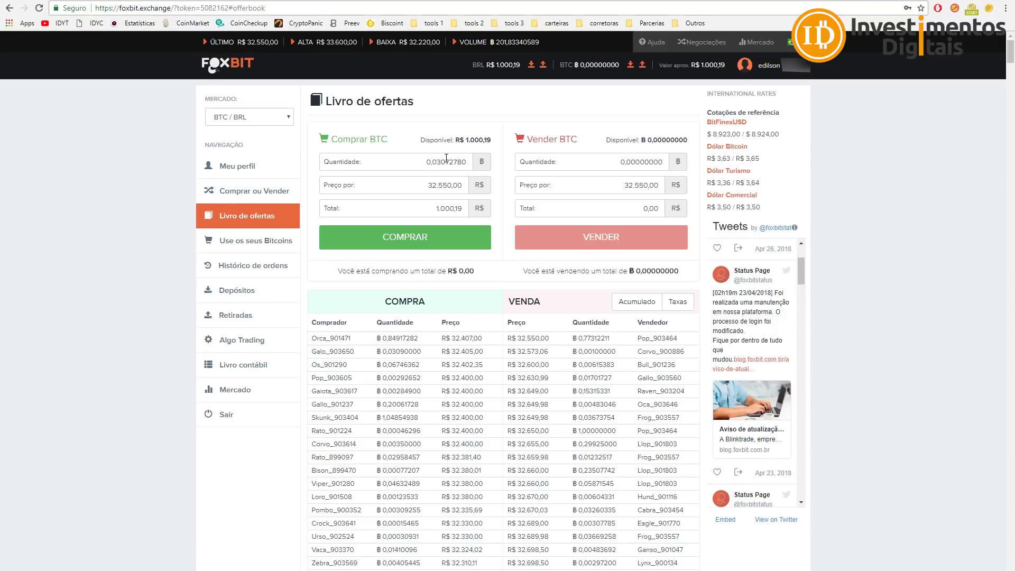
Step: Place a buy order for bitcoin totalling R$ 1000,19 on the Comprar ou Vender page
click(274, 201)
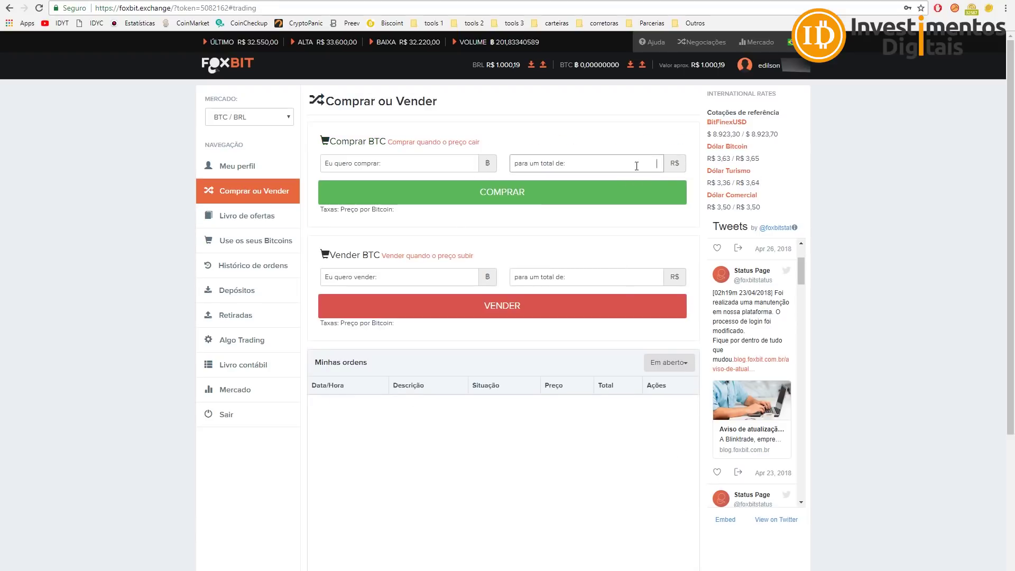
text(1000)
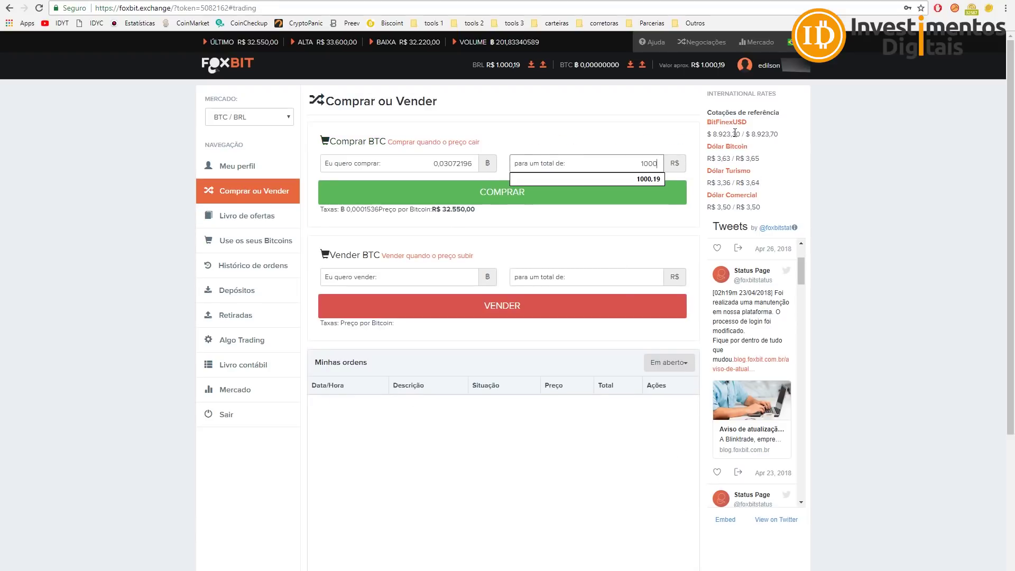
text(,19)
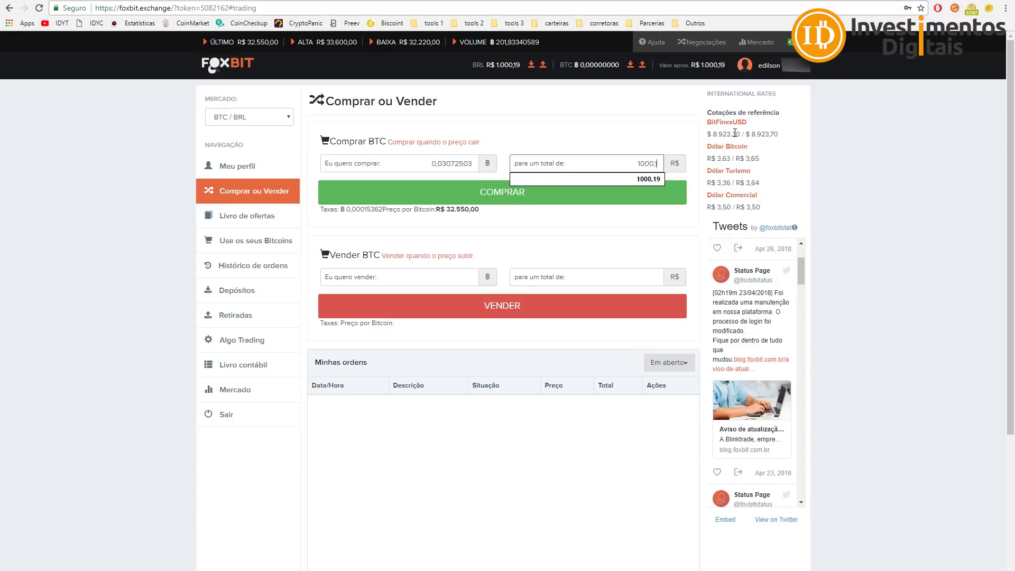
click(509, 198)
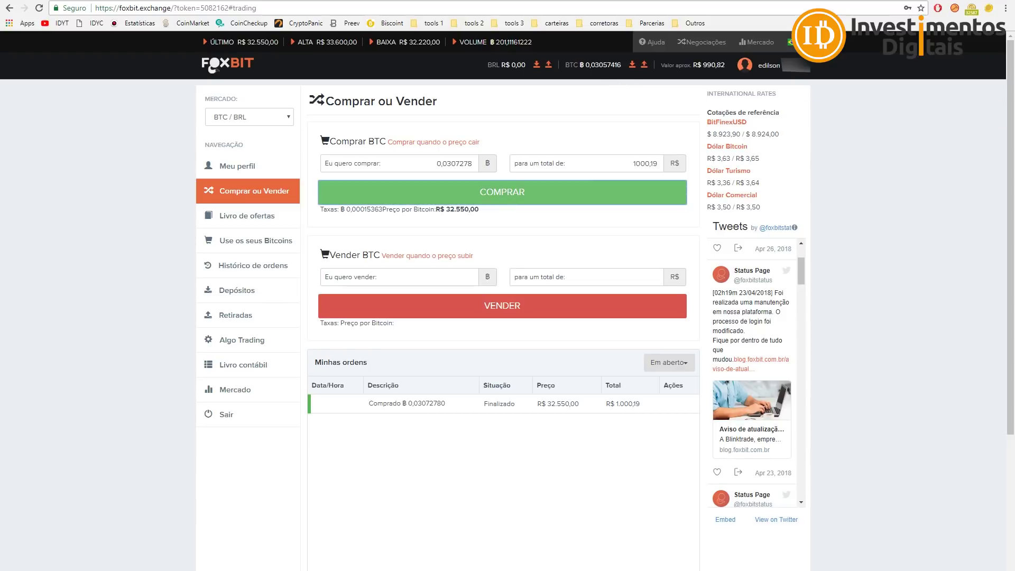
Step: Highlight the new 0,03057416 BTC balance shown in the header
drag(585, 65, 622, 64)
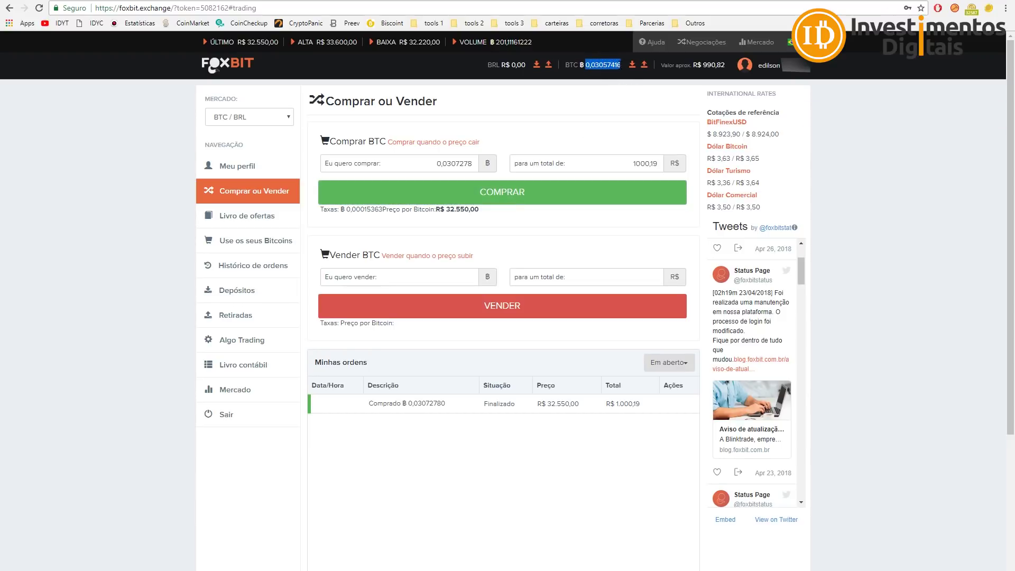
click(619, 105)
drag(586, 64, 622, 65)
click(608, 106)
drag(585, 64, 596, 65)
Step: Note the holdings' BRL value, then start a Bitcoin withdrawal with the external wallet address pasted in
drag(703, 65, 716, 64)
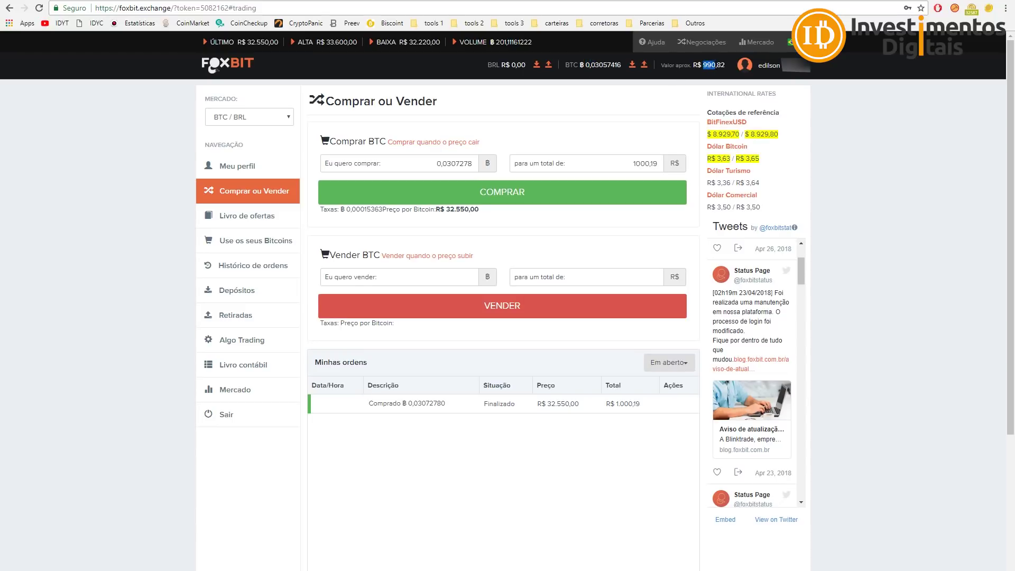
click(676, 113)
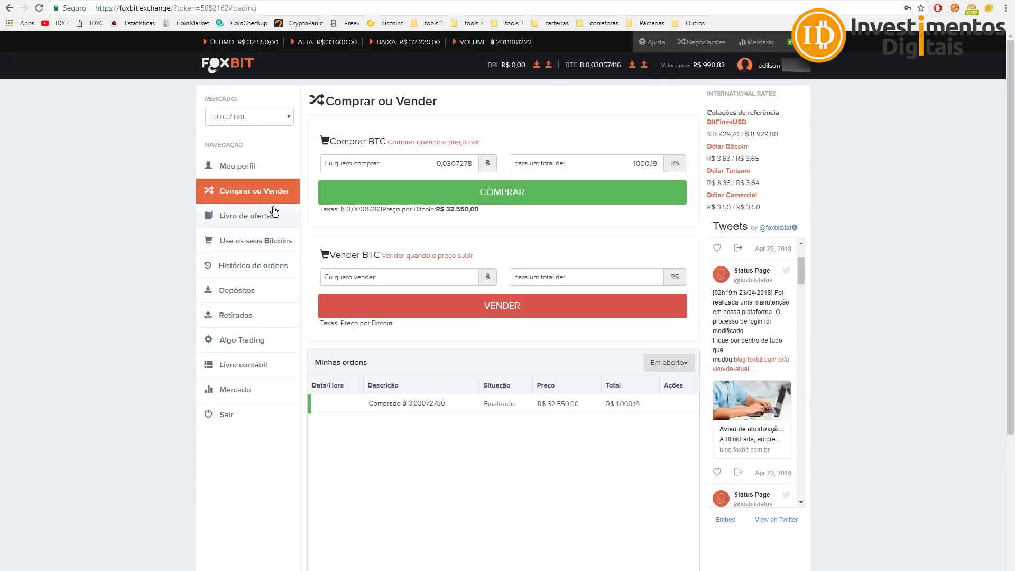
click(235, 316)
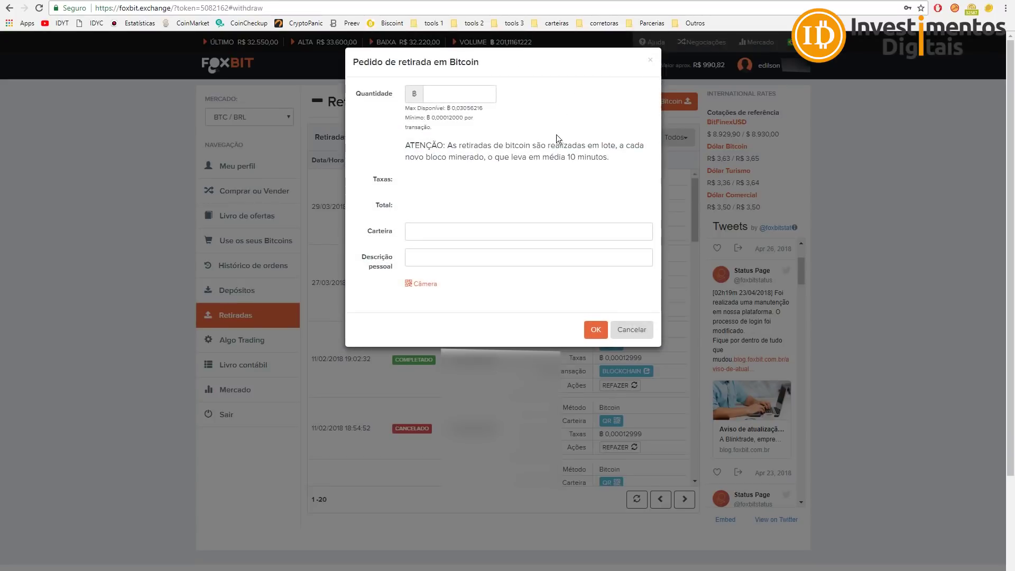
click(491, 230)
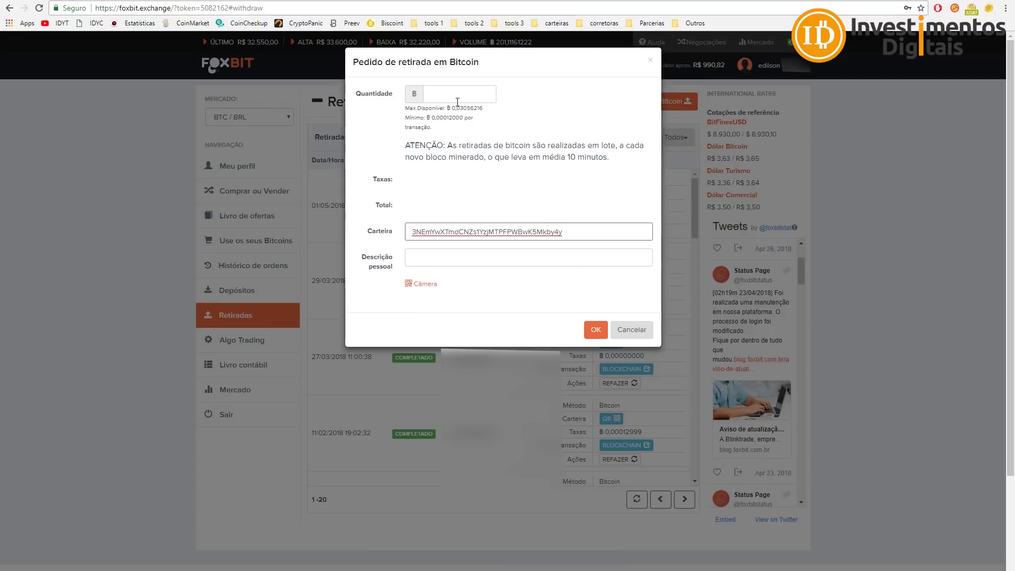
Step: Copy the 0,03056216 BTC Max Disponível value into the withdrawal Quantidade field
drag(483, 108, 452, 109)
key(ctrl+c)
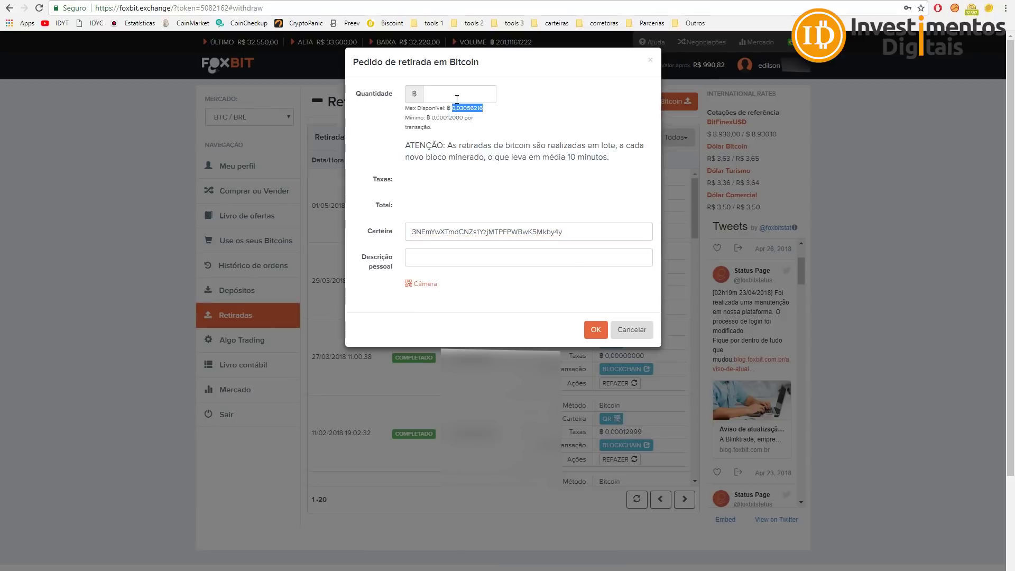
click(489, 94)
key(ctrl+v)
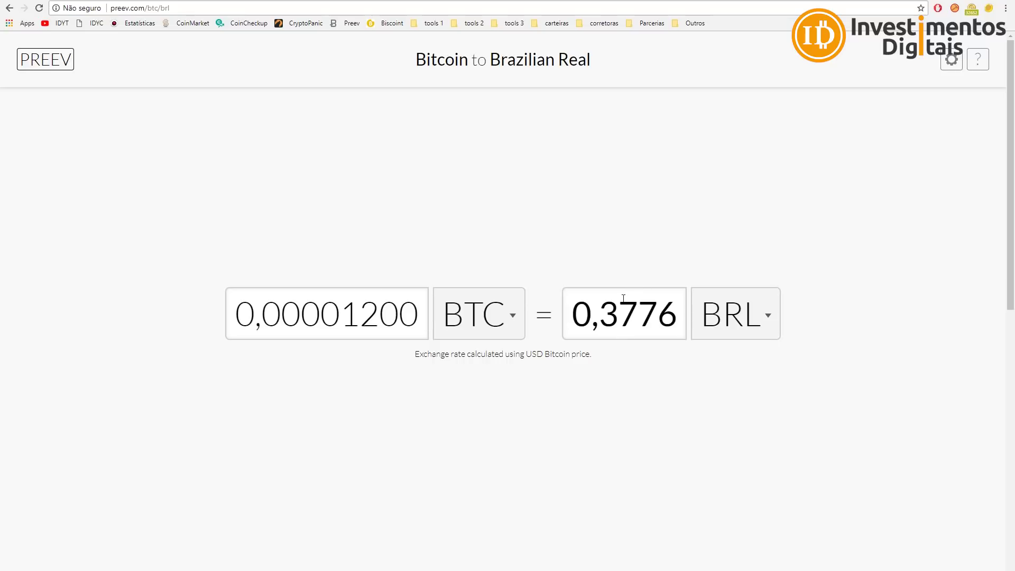
Step: Return from the Preev converter to the Foxbit withdrawal form
key(ctrl+Tab)
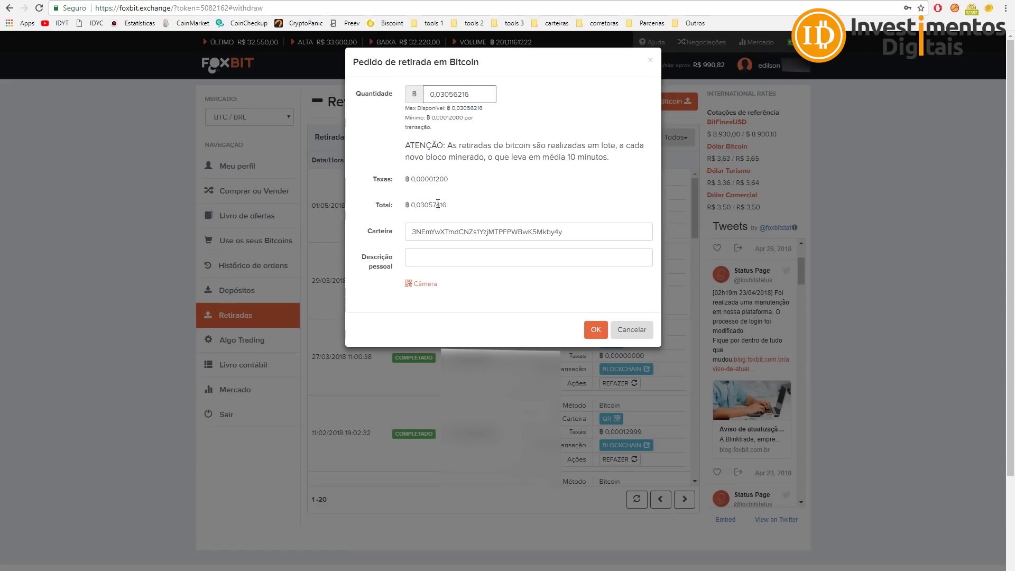
Step: Add the memo 'foxbit' as the personal description and submit the withdrawal
click(487, 257)
text(foxbit)
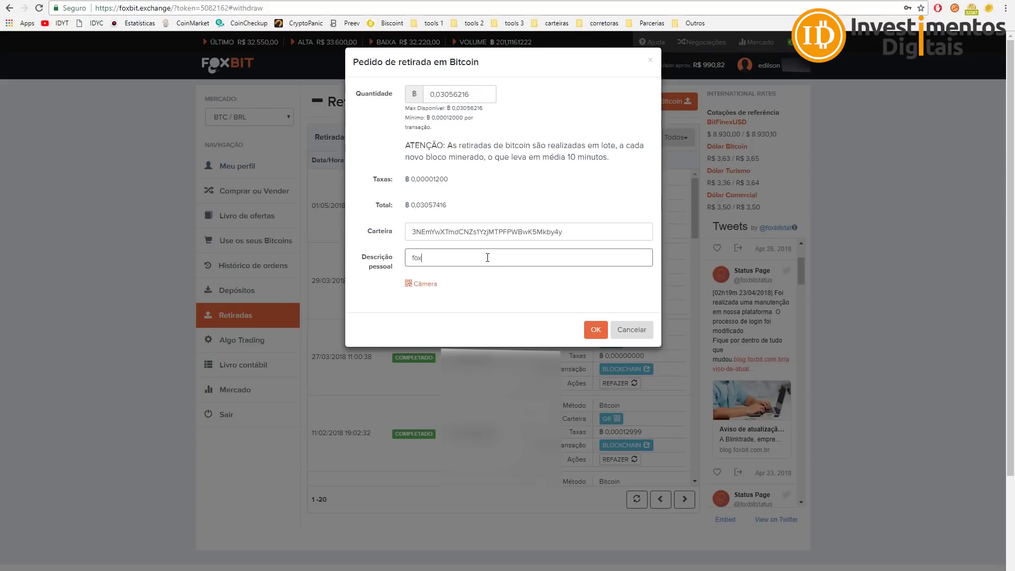
click(596, 330)
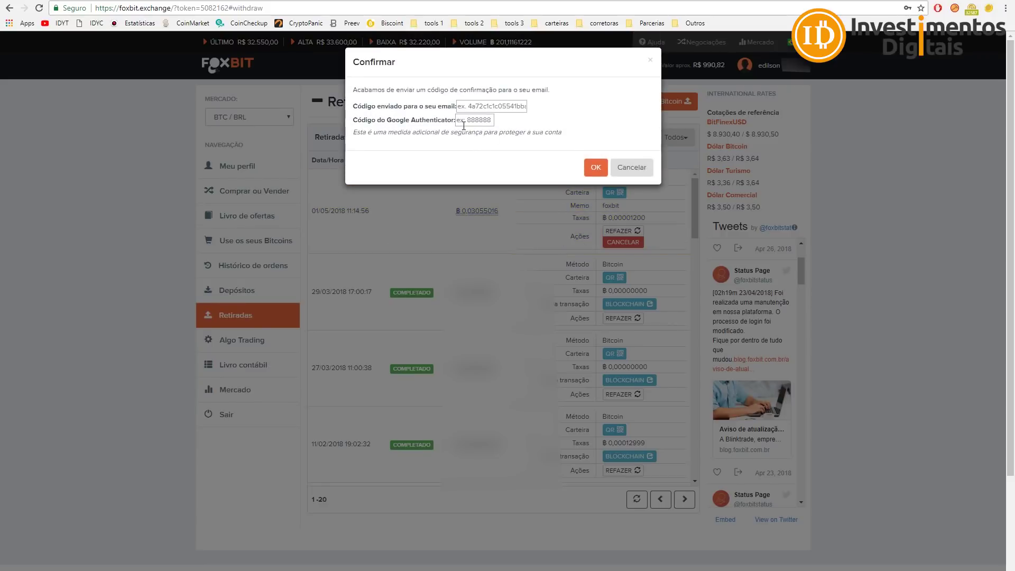
Step: Confirm the withdrawal with the e-mailed code and the Google Authenticator code
click(463, 124)
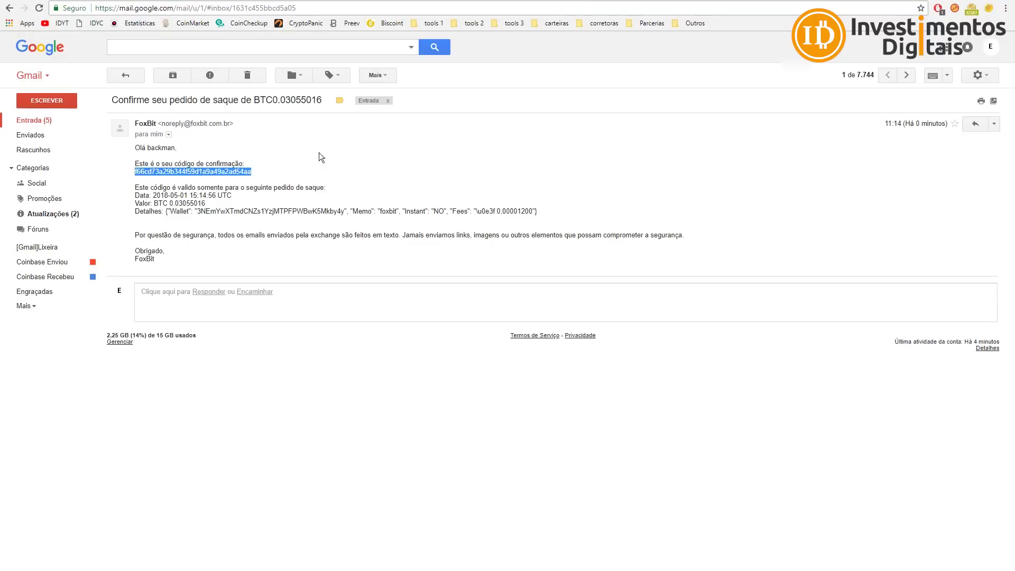
key(ctrl+c)
key(ctrl+Tab)
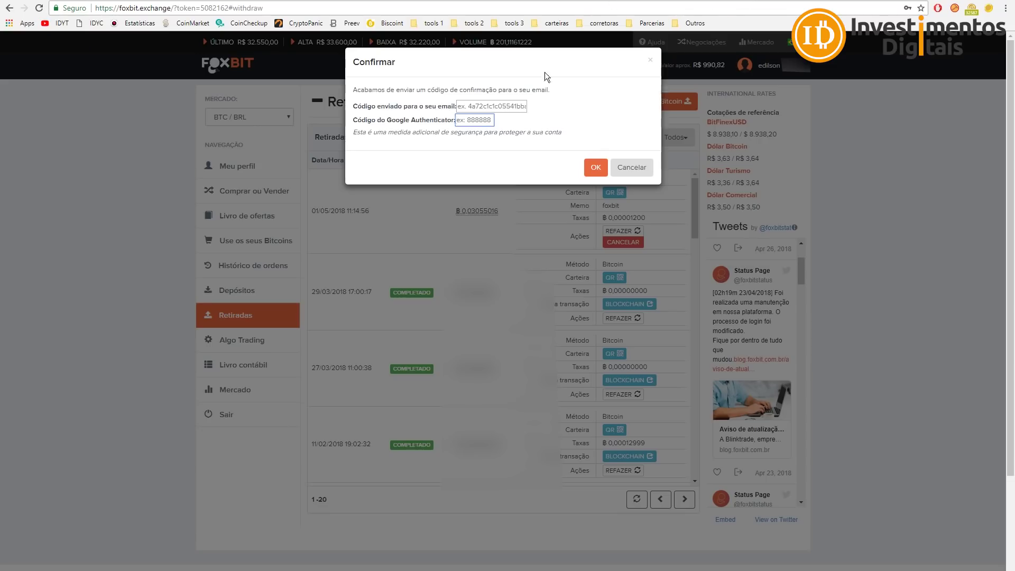
click(491, 106)
key(ctrl+v)
click(469, 120)
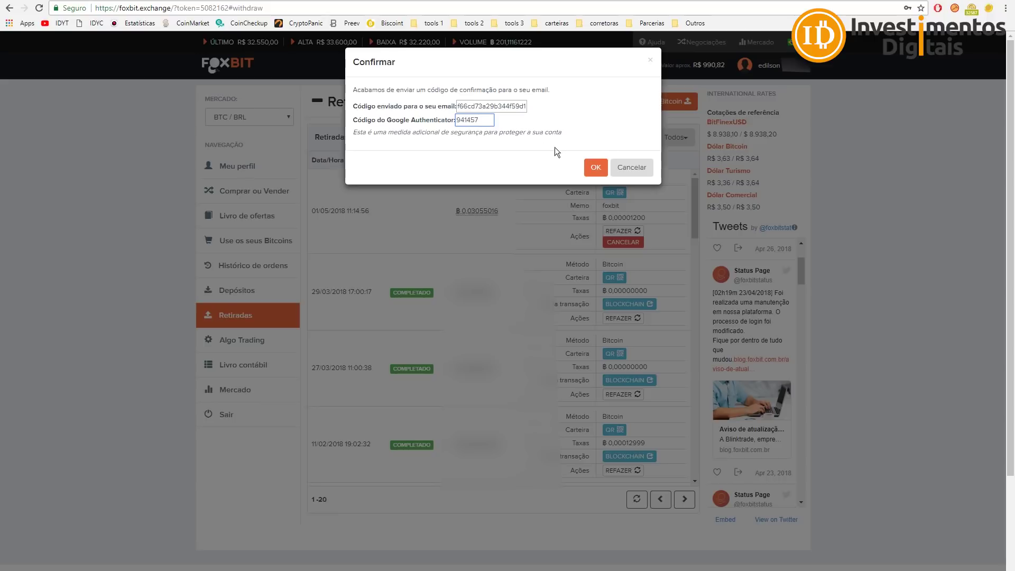
click(596, 167)
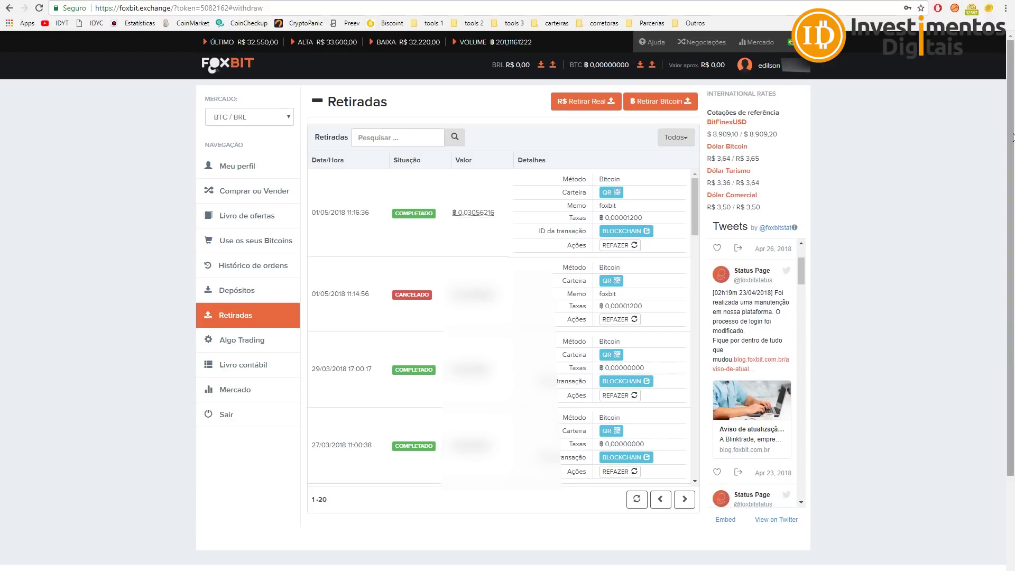
Step: Open the withdrawal transaction on BlockCypher and copy its hash from the web address
click(639, 232)
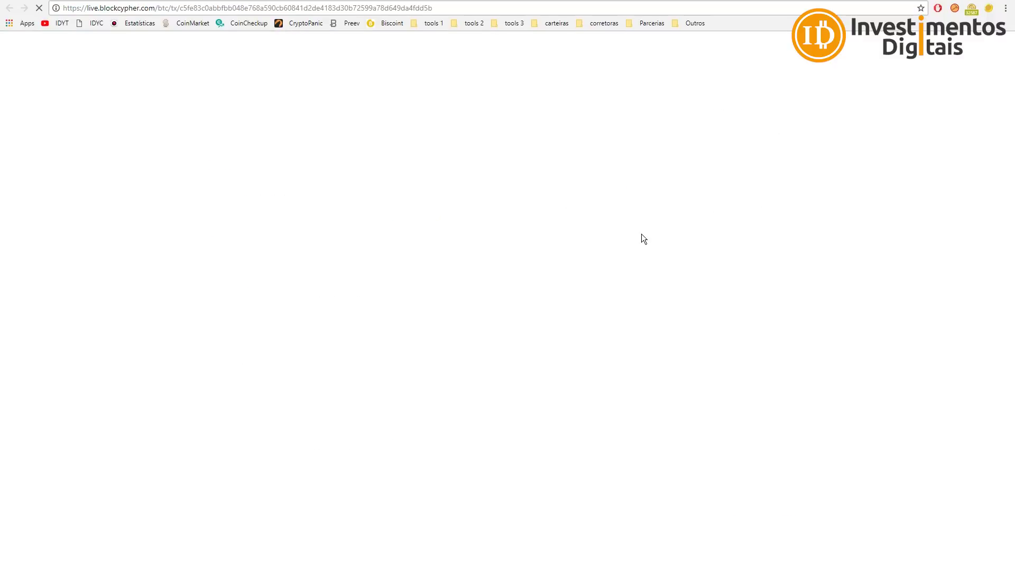
scroll(642, 234, down, 6)
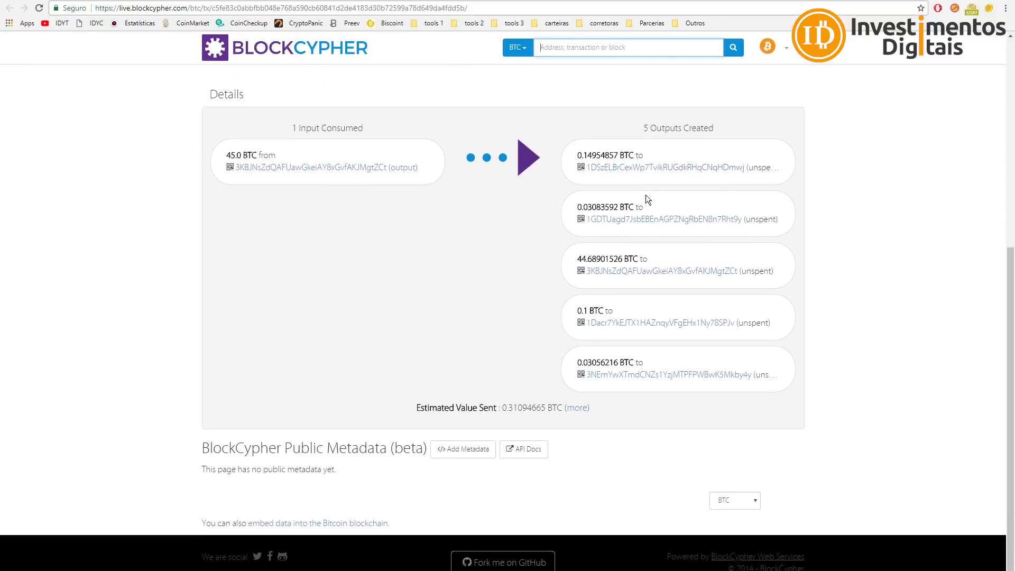
scroll(646, 195, up, 7)
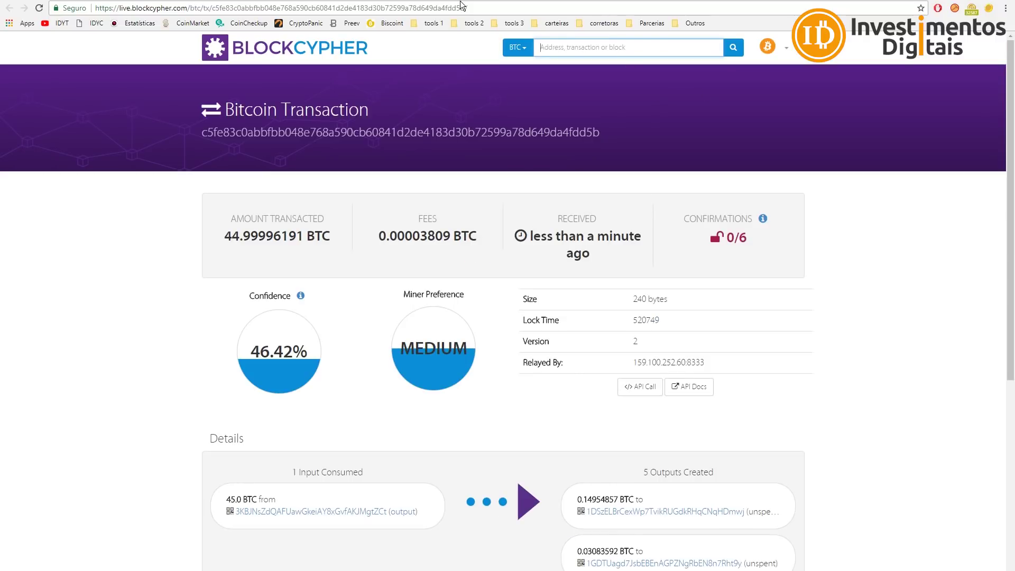
drag(467, 9, 212, 8)
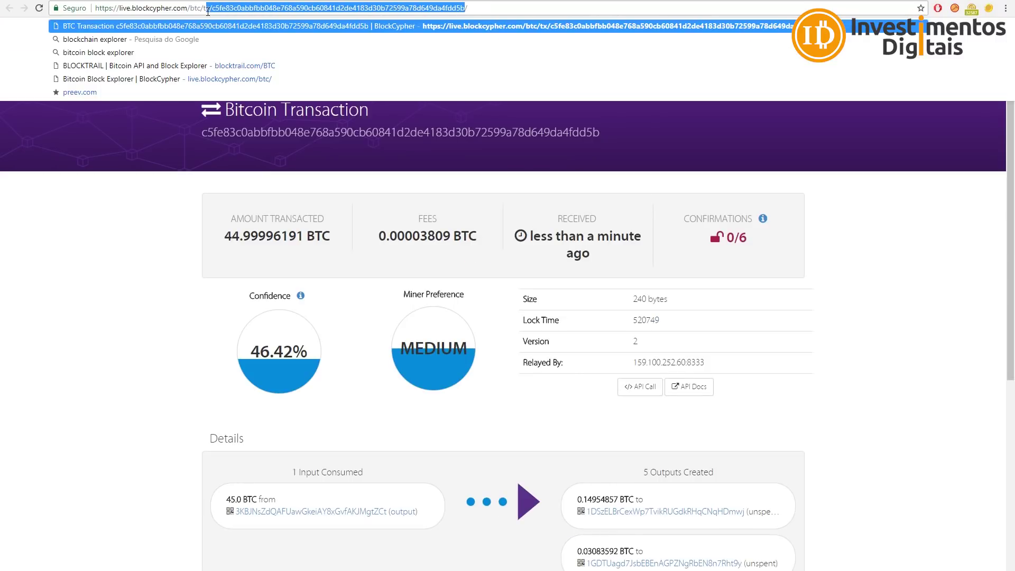
right_click(220, 6)
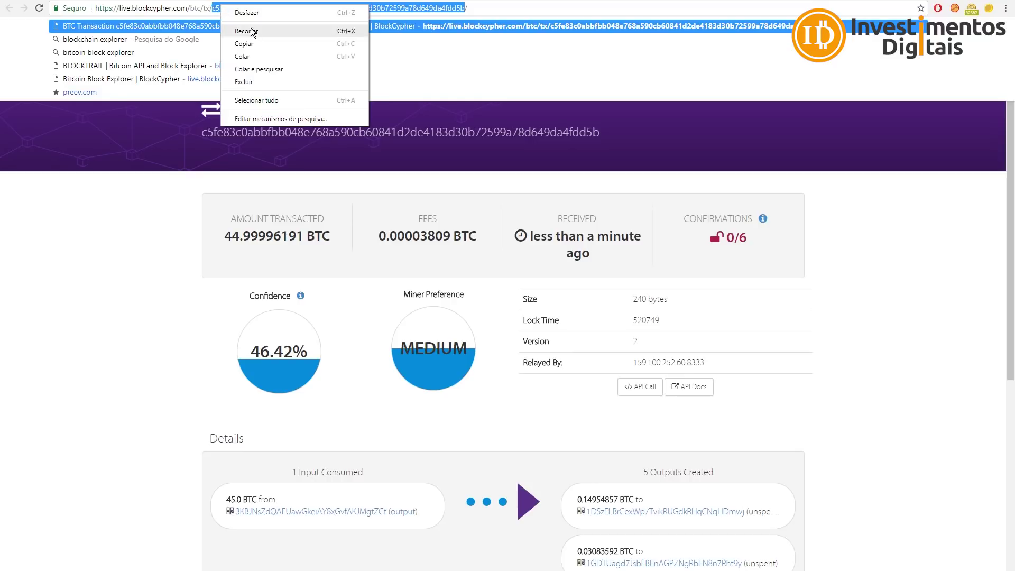
click(248, 47)
Step: Go to blockchain.info and search for the copied transaction hash
key(ctrl+a)
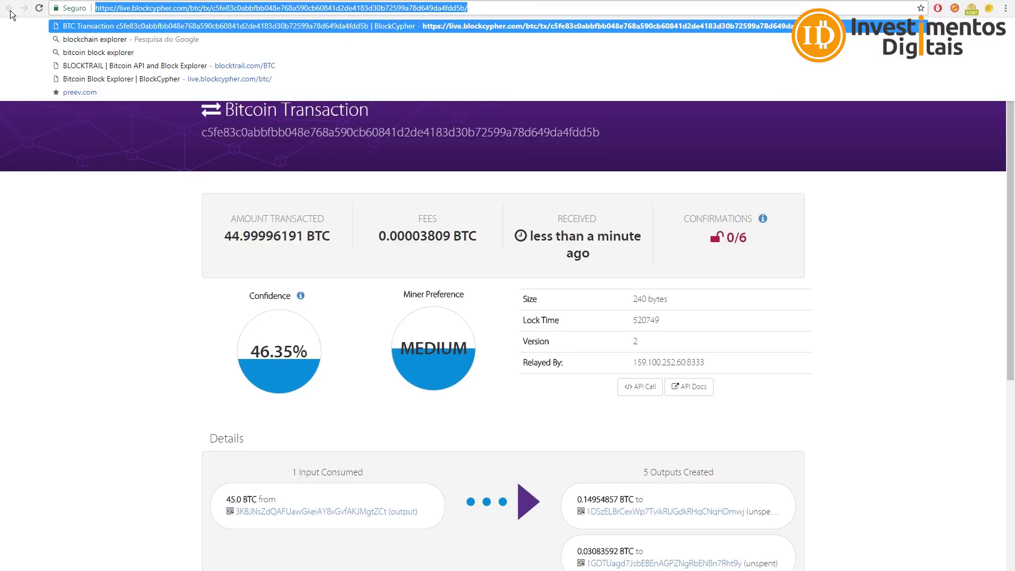
text(blc)
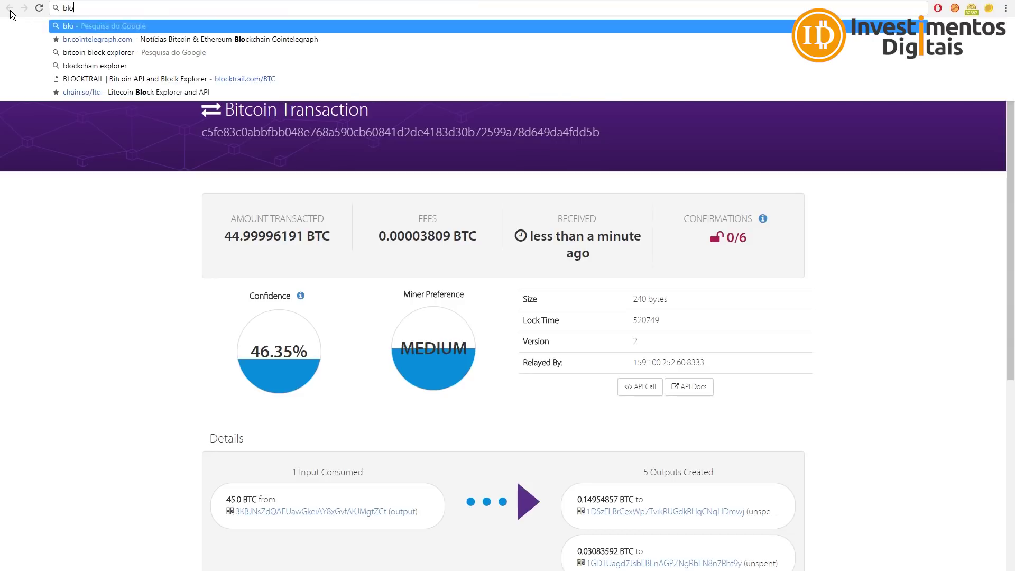
key(BackSpace)
text(ockchain.info)
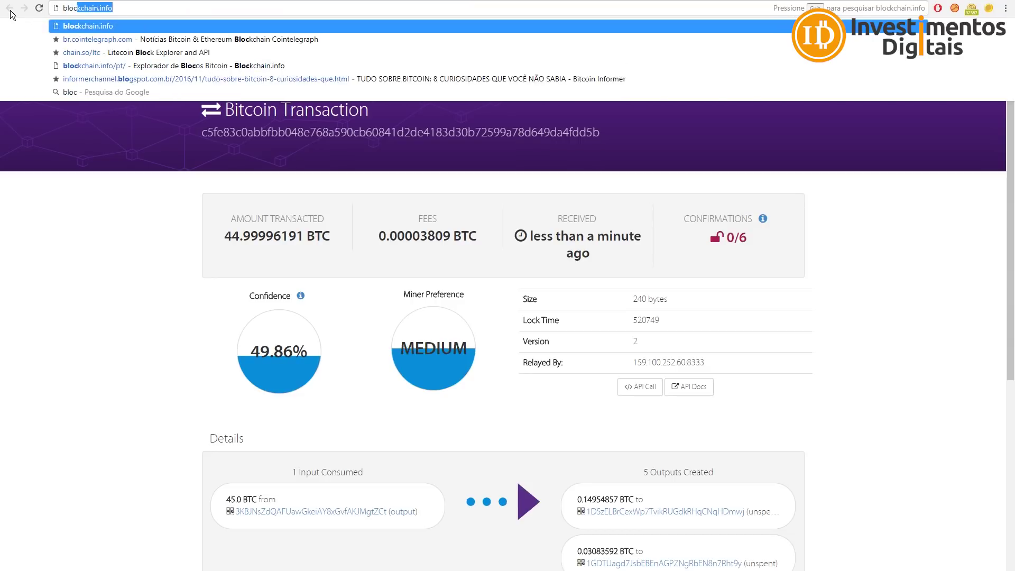
key(Return)
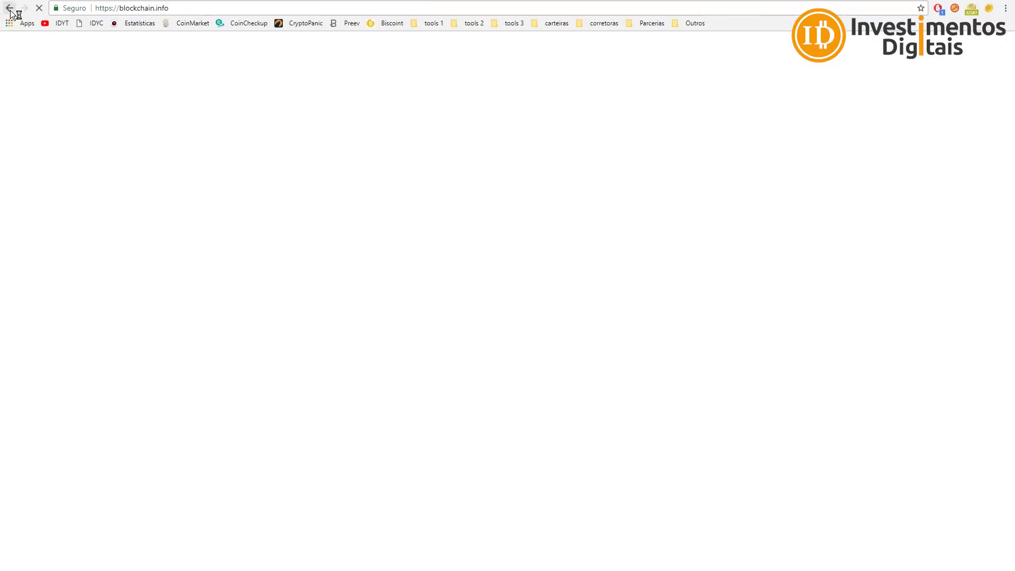
click(776, 52)
right_click(776, 51)
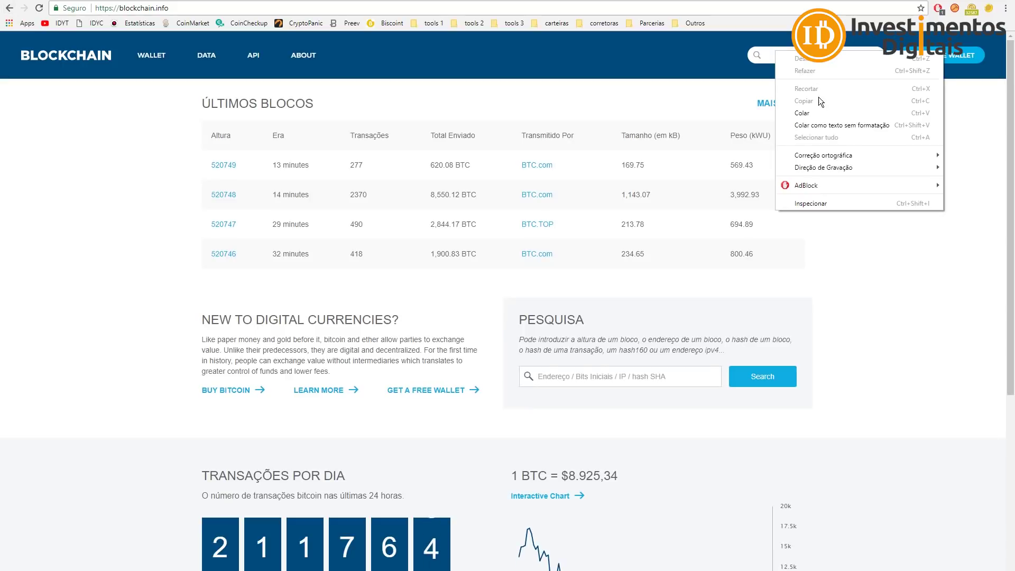
click(820, 109)
key(Return)
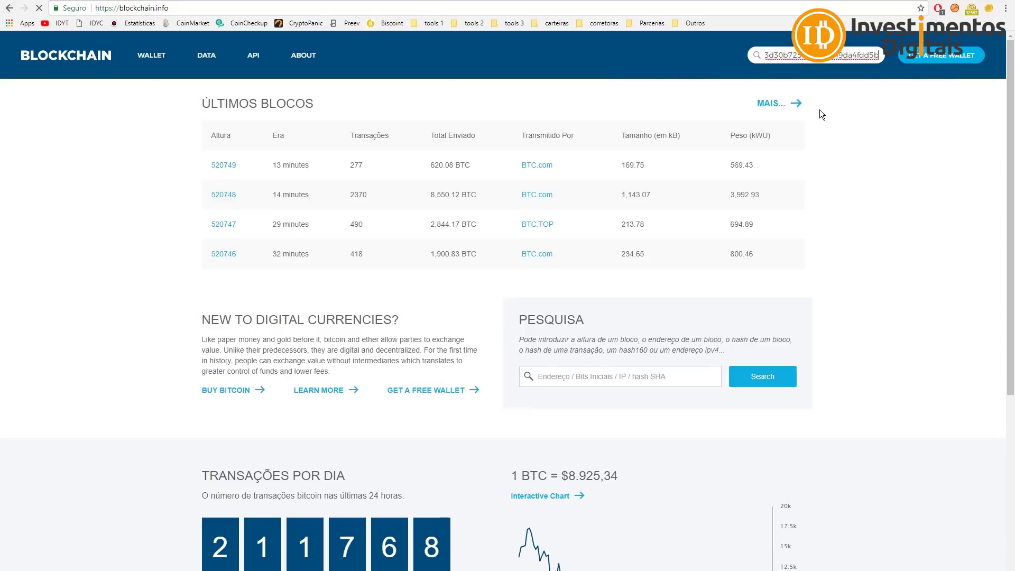